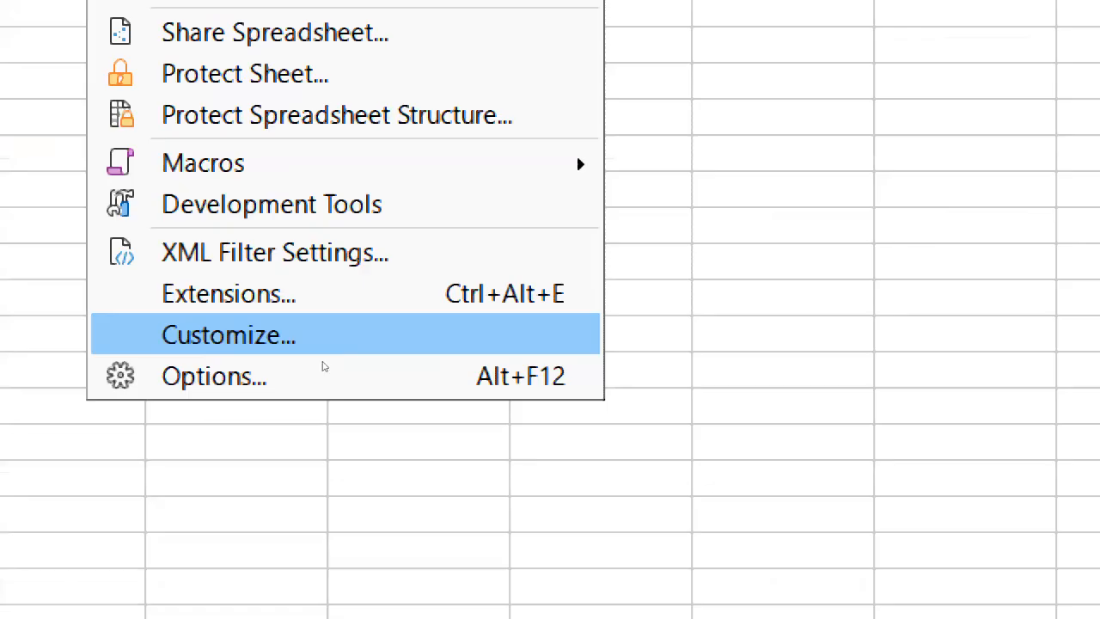
Check the macro recording option in the Options dialog and close it without changes.
left_click(323, 369)
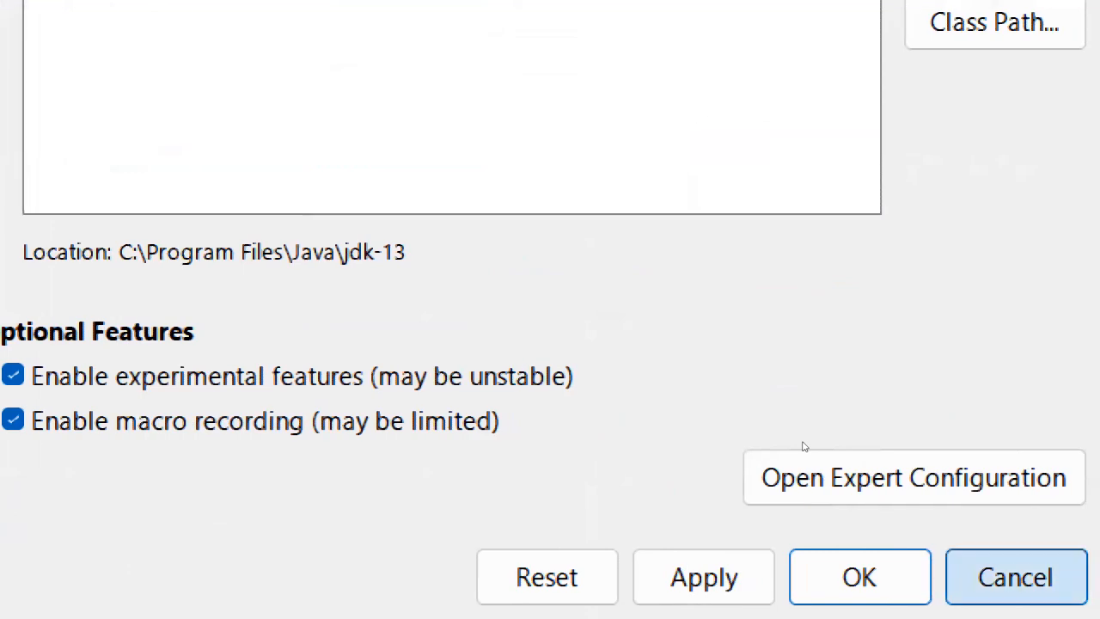
left_click(1074, 578)
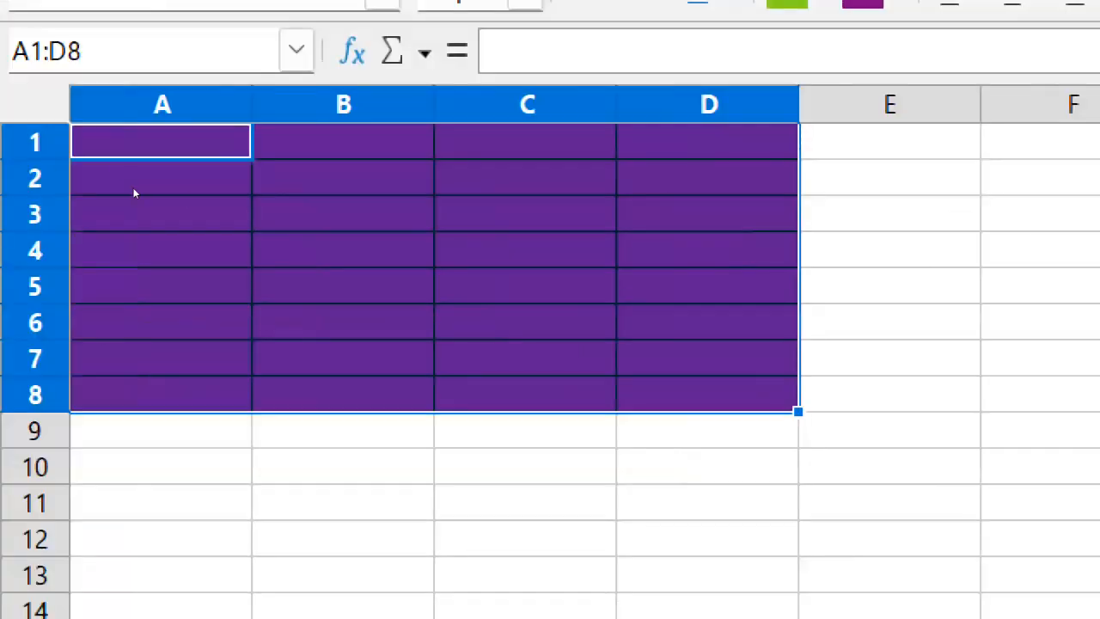
Undo the last two formatting changes on the sheet to clear it.
key("ctrl+z")
key("ctrl+z")
left_click(1063, 220)
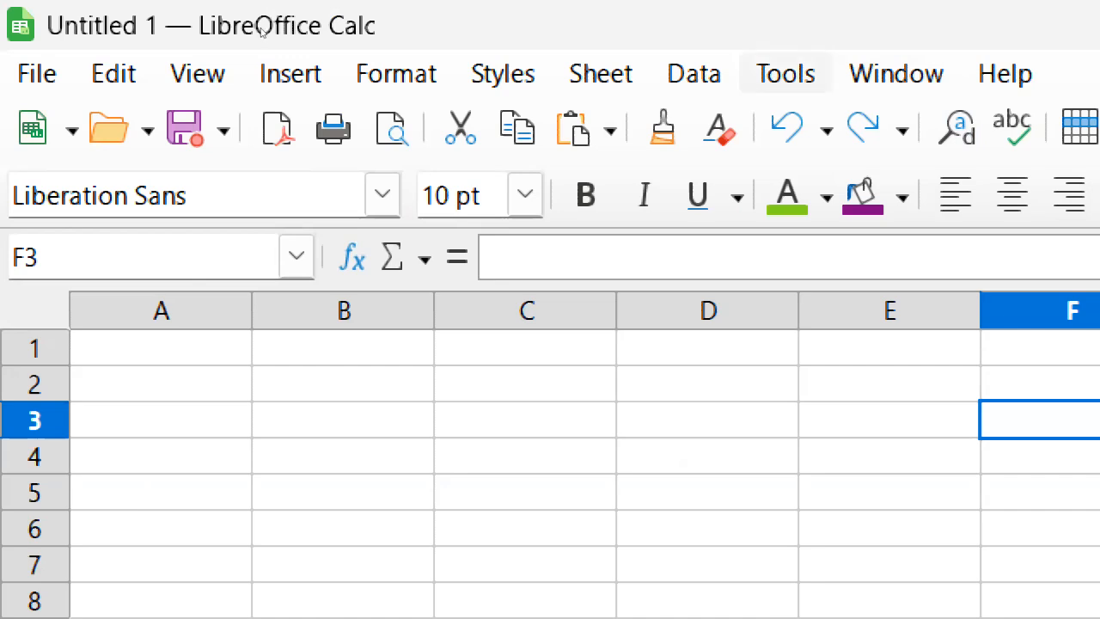
key("alt+t")
key("Down")
key("Down")
key("Down")
key("Down")
key("Down")
key("Down")
key("Down")
key("Down")
key("Down")
key("Down")
key("Down")
key("Down")
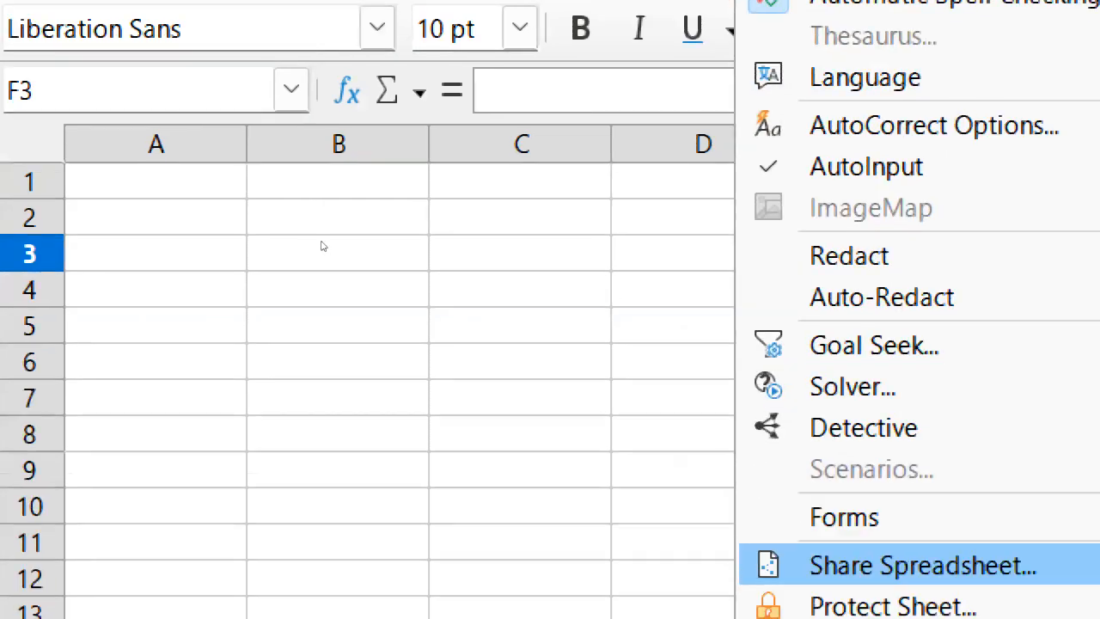
key("Down")
key("Down")
key("Down")
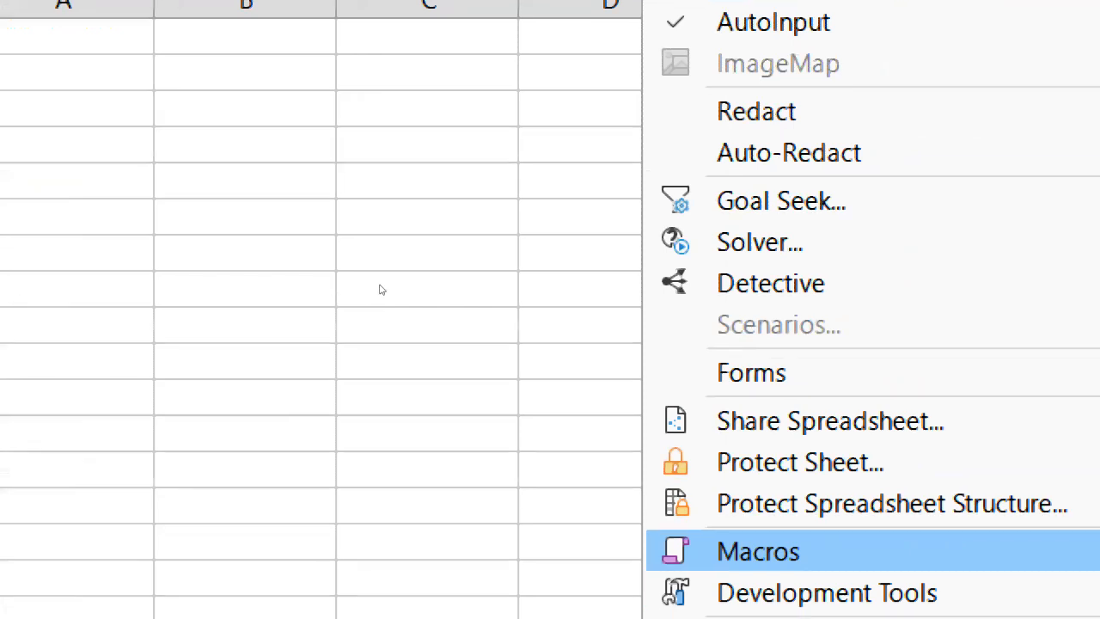
key("Right")
key("Down")
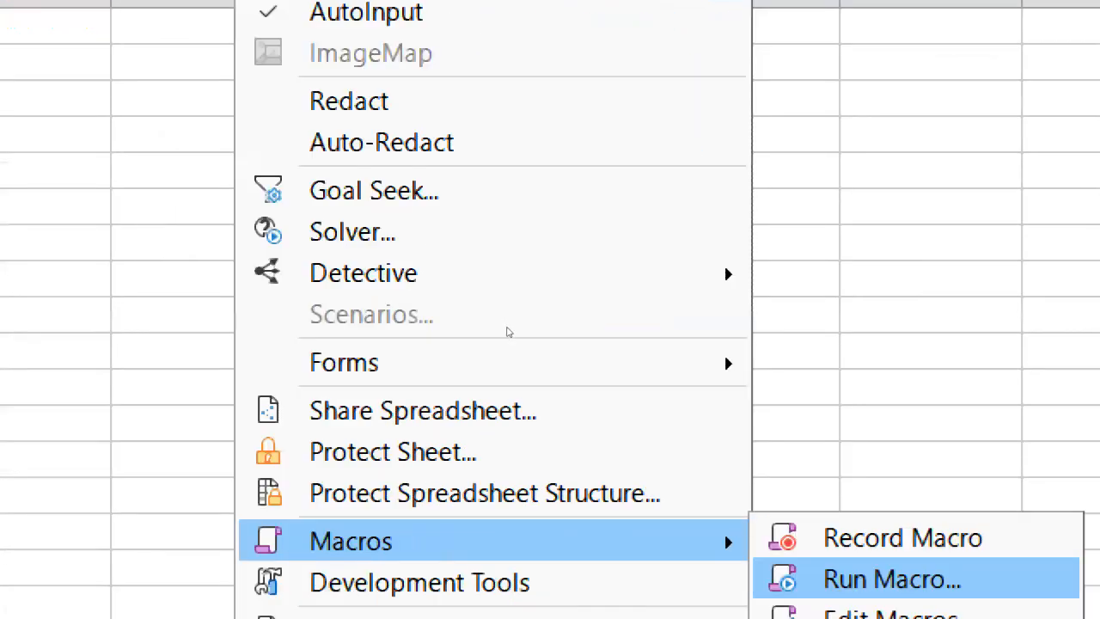
key("Down")
key("Down")
key("Up")
key("Up")
key("Up")
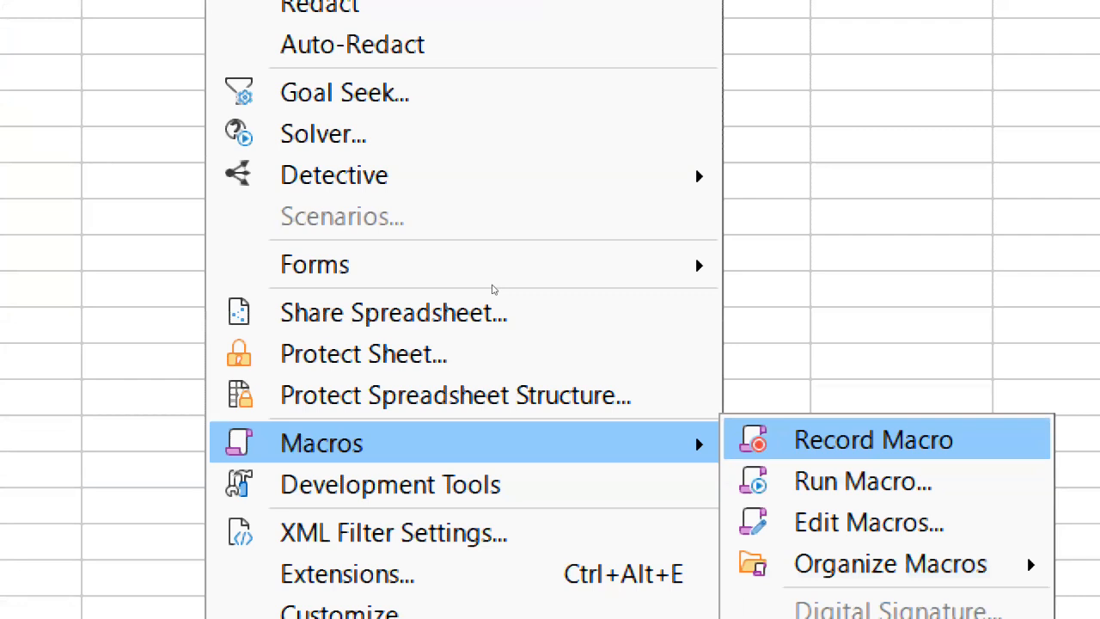
left_click(452, 191)
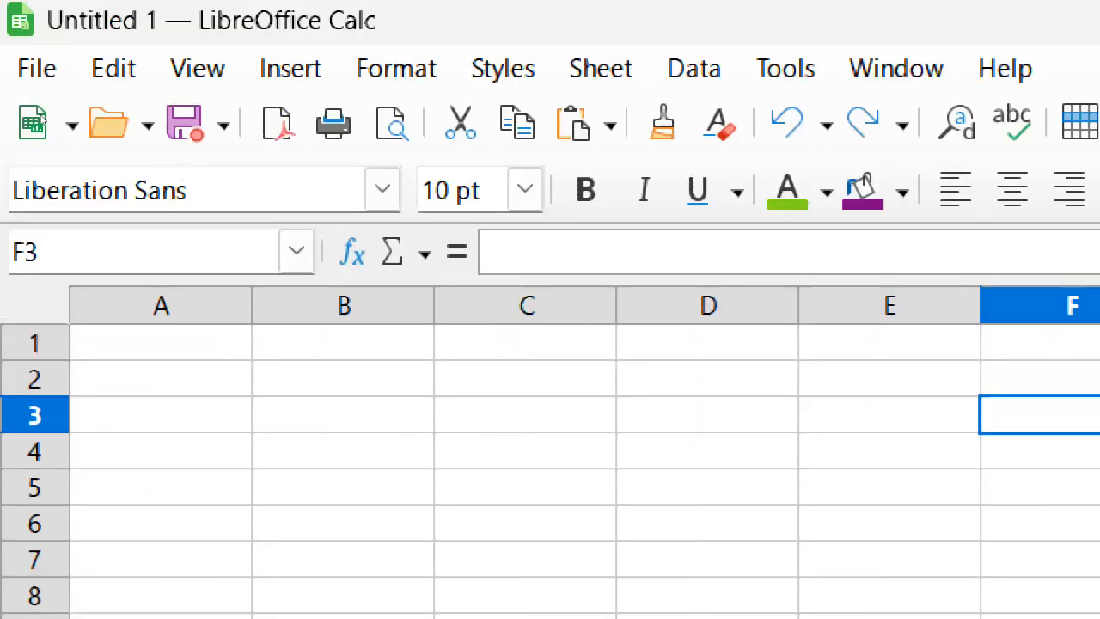
Start recording a macro with cell A1 active.
key("ctrl+Home")
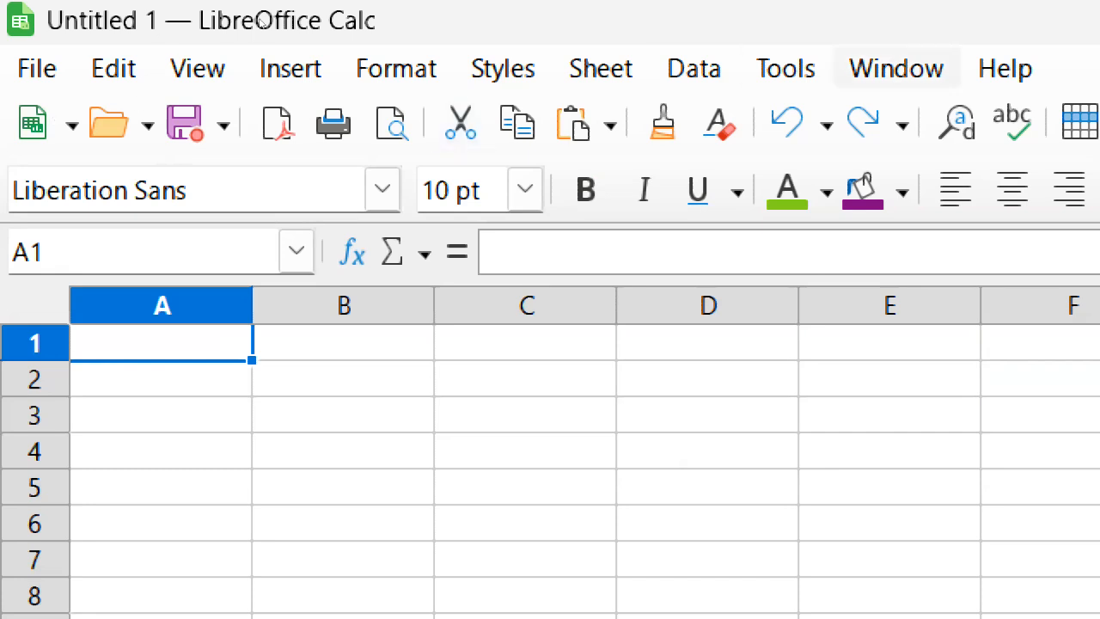
left_click(786, 69)
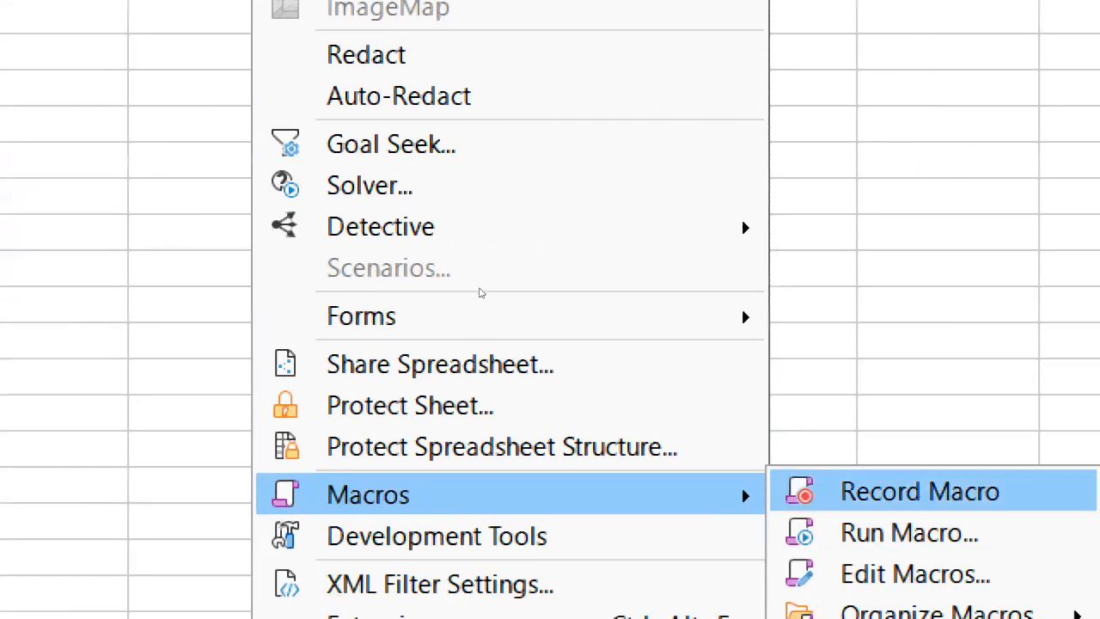
left_click(937, 492)
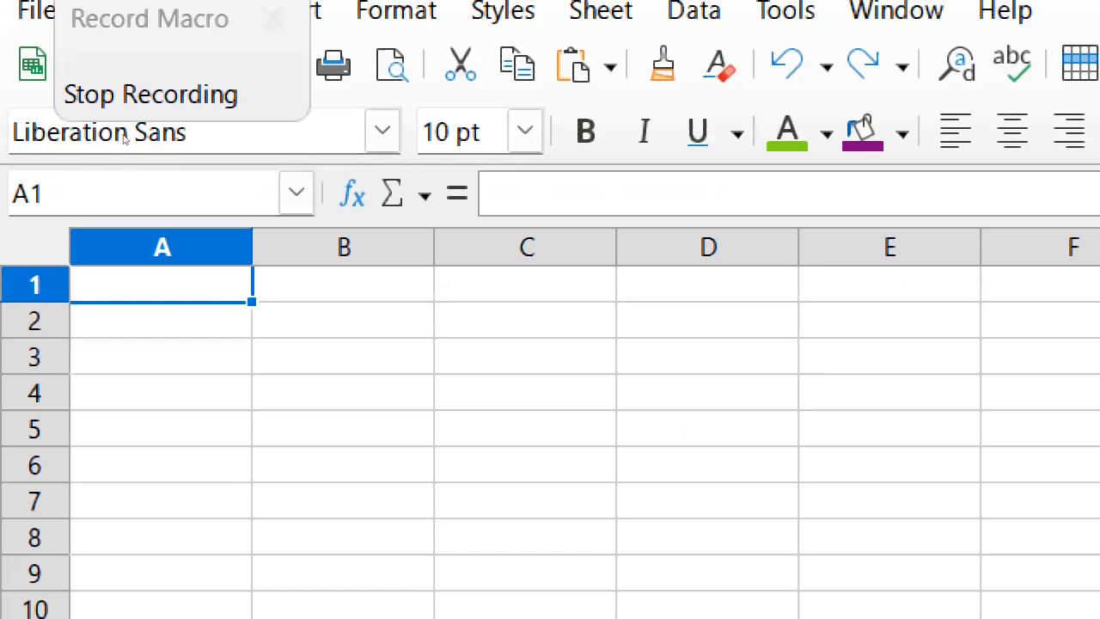
Select A1:C9 and apply all borders and the purple background color to it.
left_click_drag(167, 285, 554, 572)
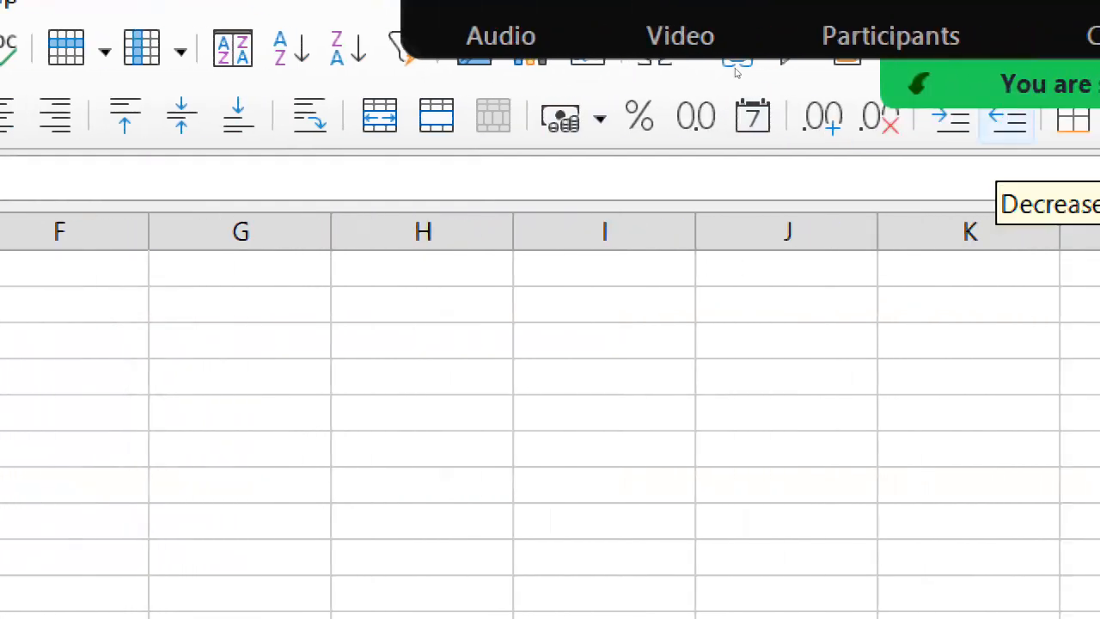
left_click(1016, 120)
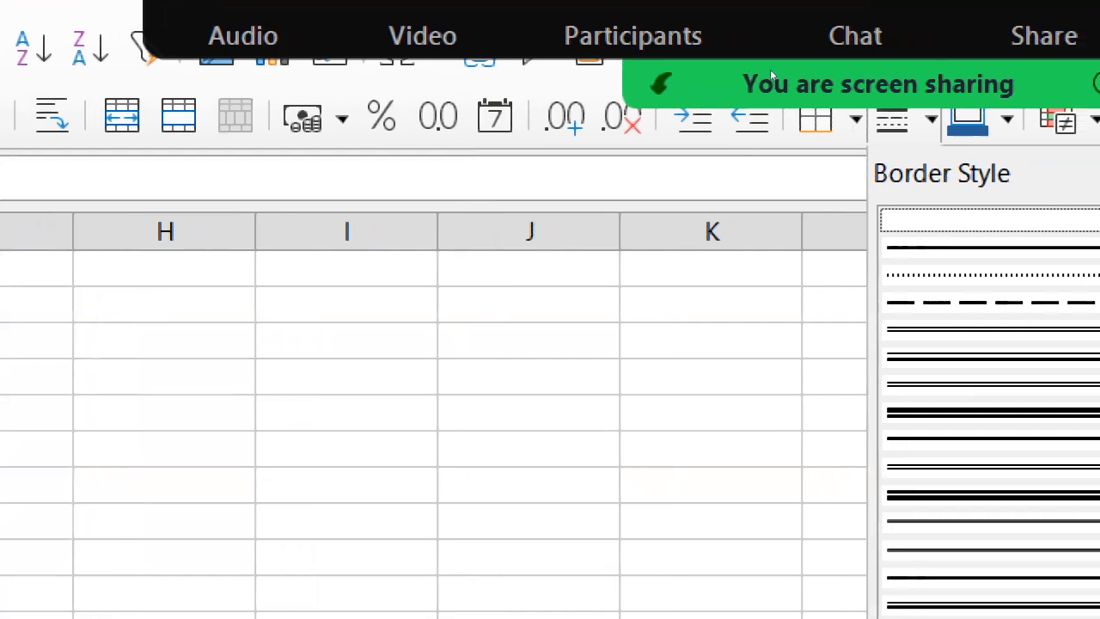
left_click(707, 74)
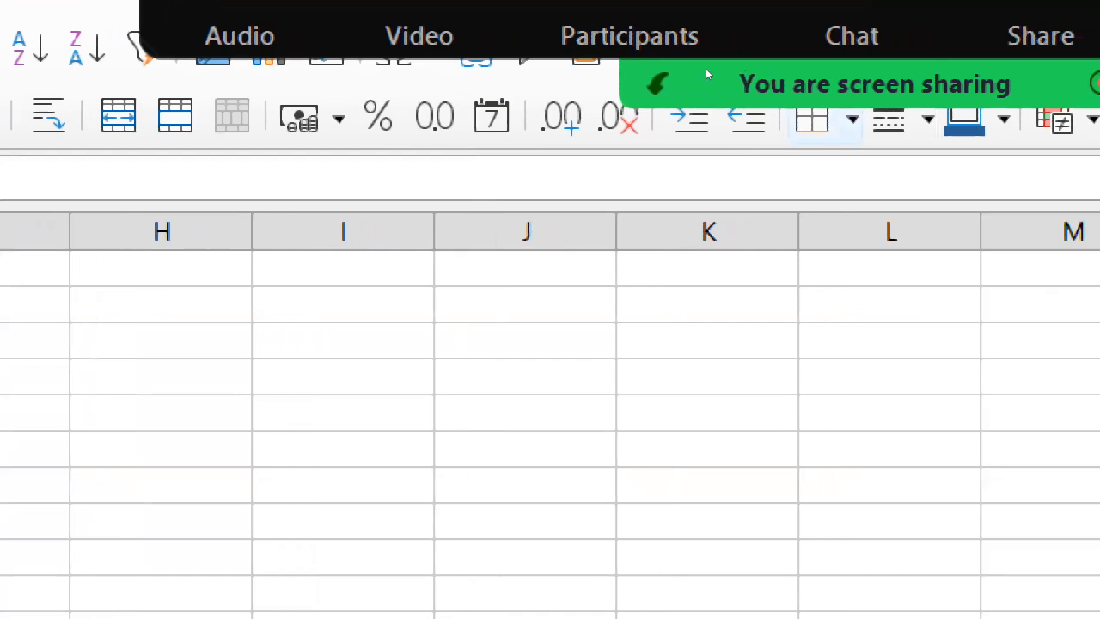
left_click(852, 120)
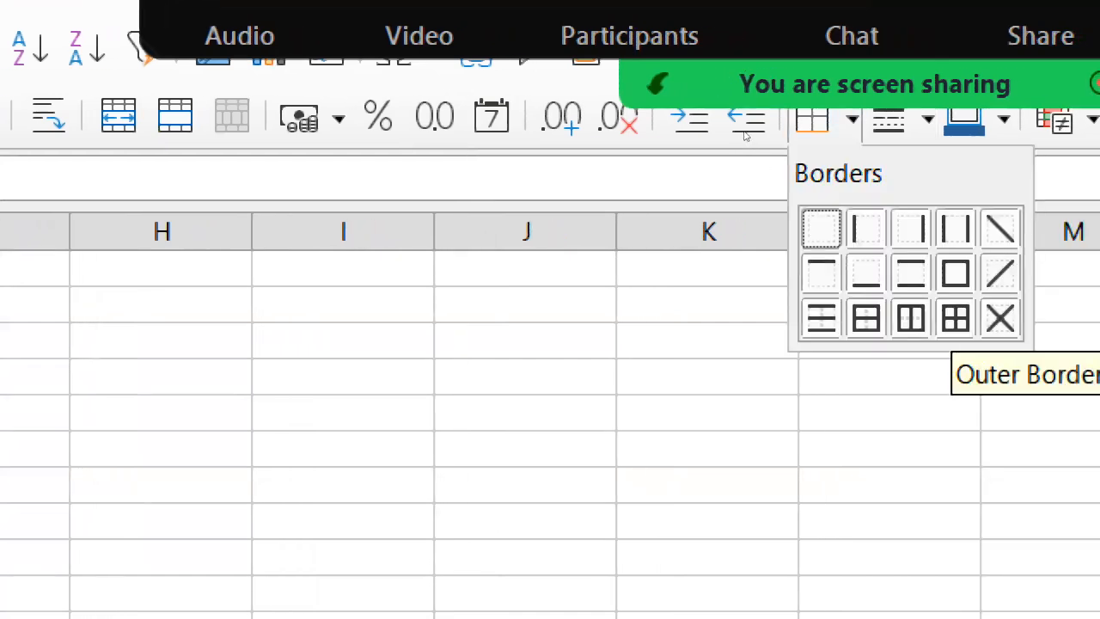
left_click(955, 319)
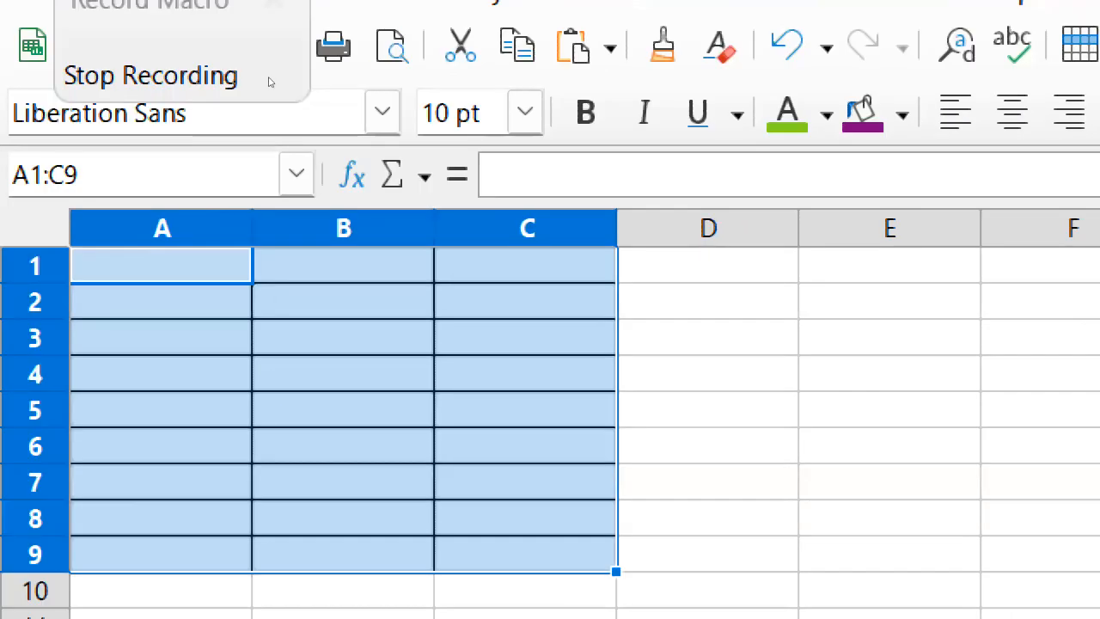
left_click(863, 114)
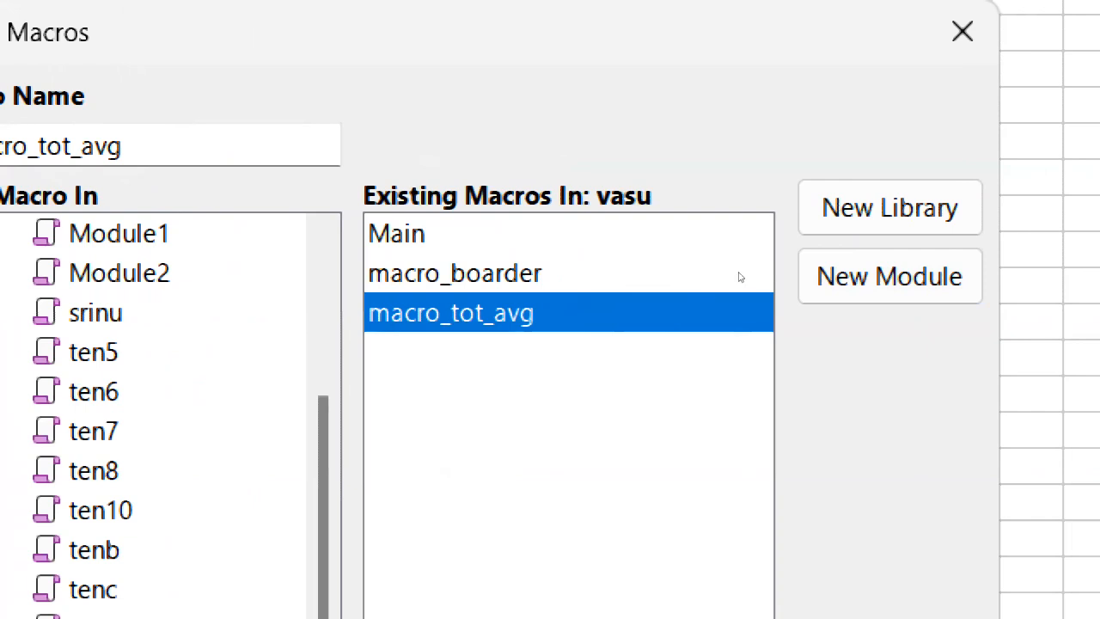
Try to create a new module named 10grade for saving the recorded macro.
key("Return")
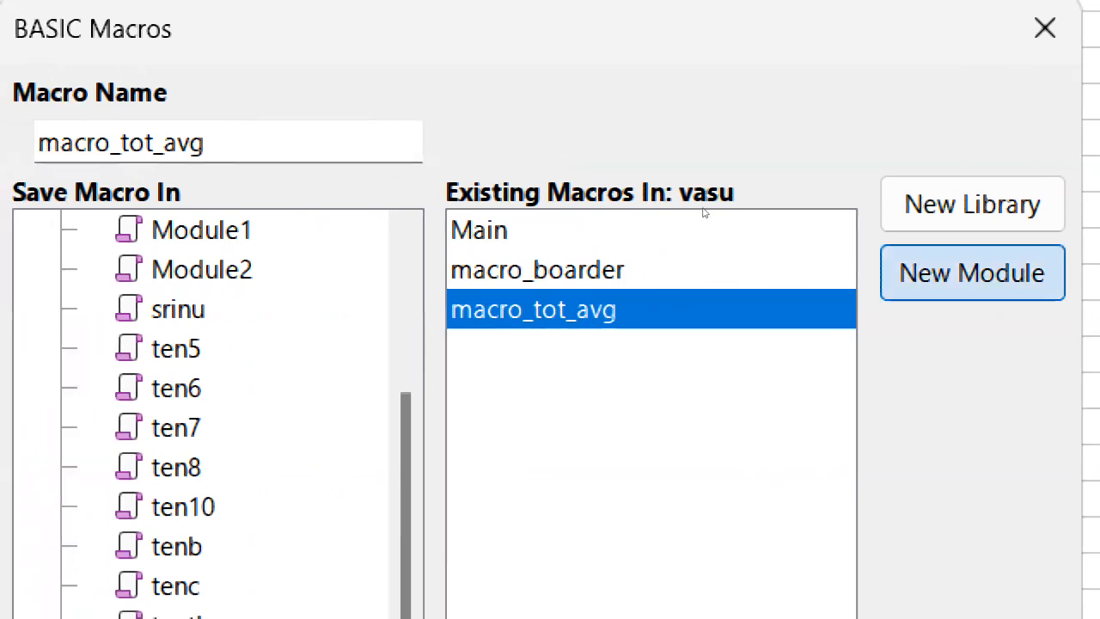
type("1")
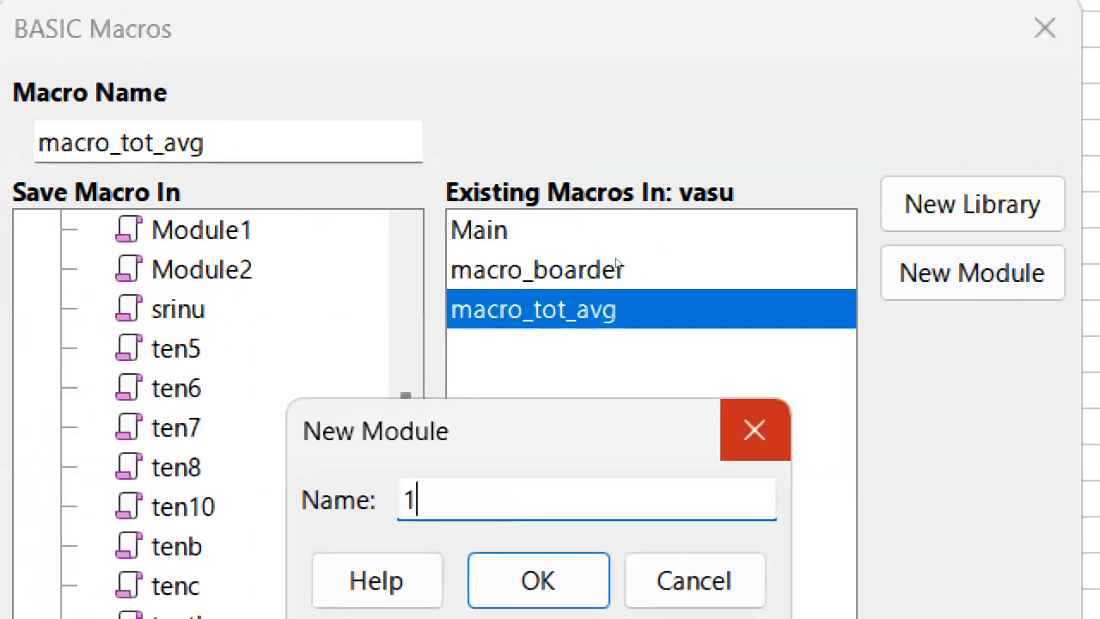
type("0")
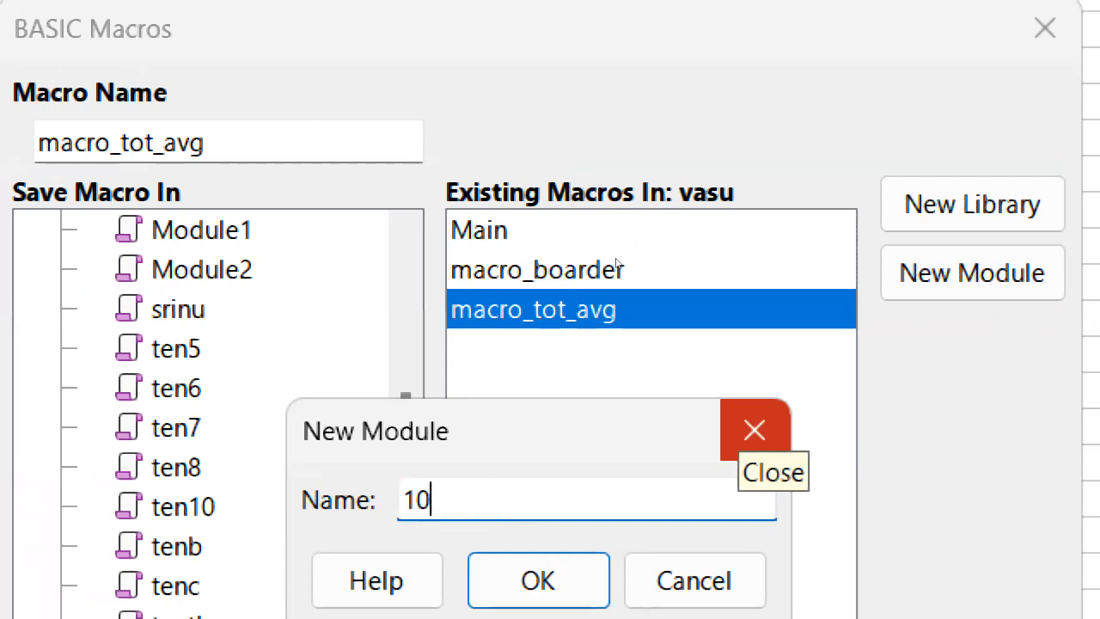
type("g")
key("BackSpace")
type("g")
key("BackSpace")
key("BackSpace")
key("BackSpace")
type("grade")
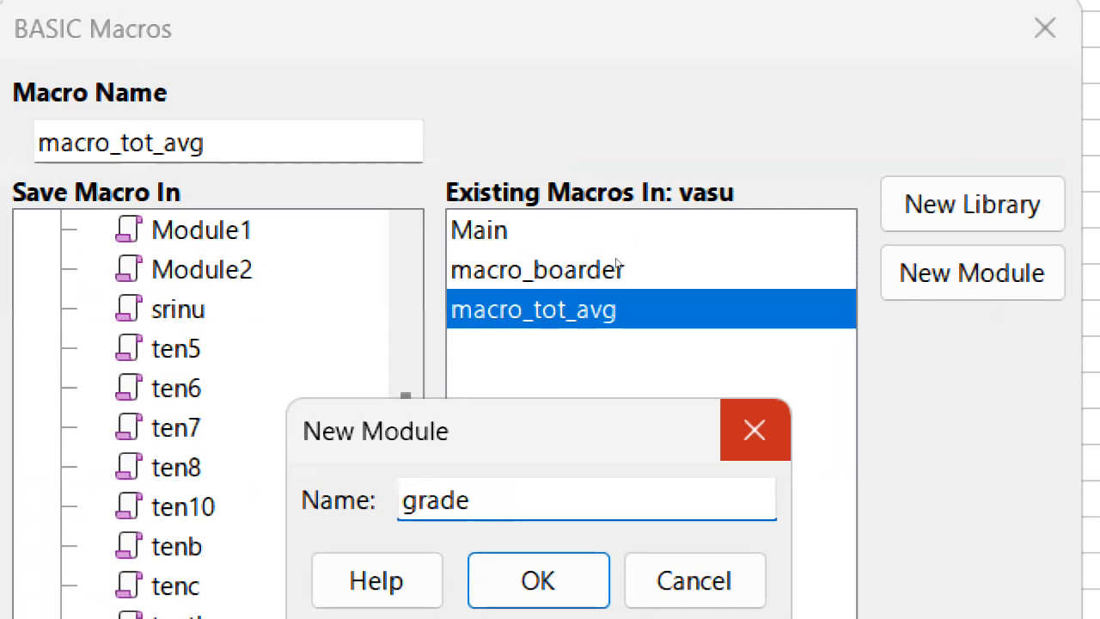
type("10")
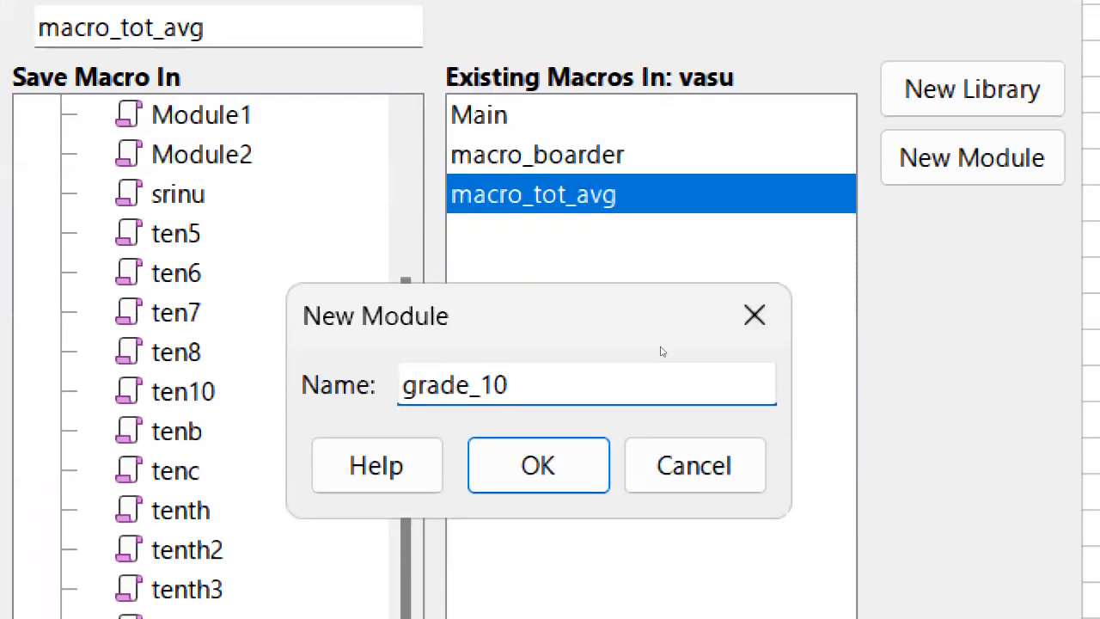
key("BackSpace")
key("BackSpace")
key("BackSpace")
key("BackSpace")
key("BackSpace")
key("BackSpace")
key("BackSpace")
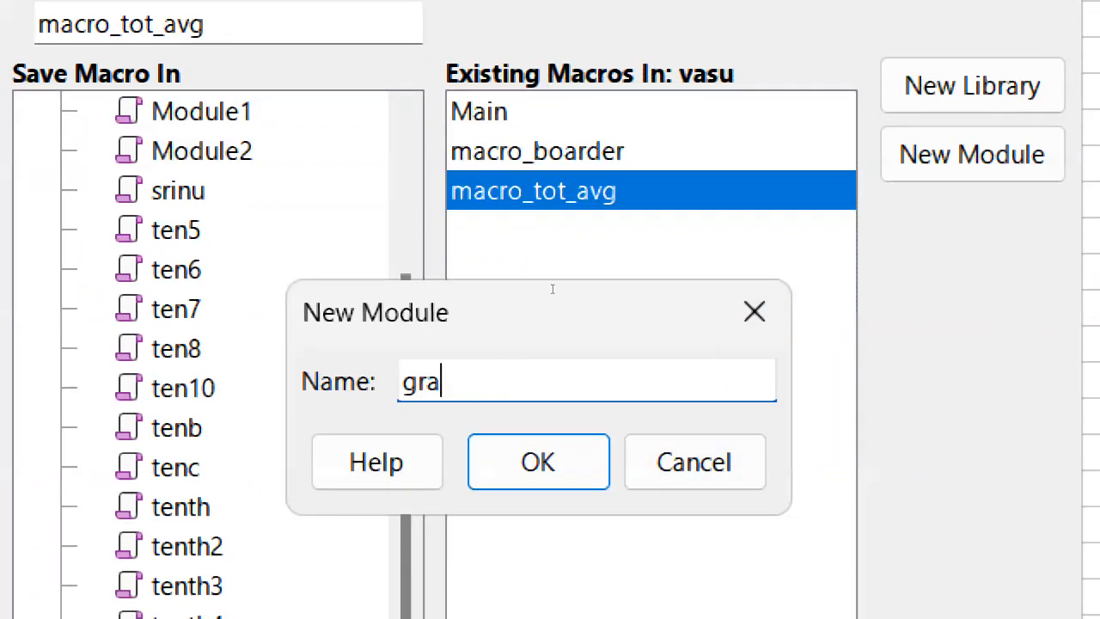
key("BackSpace")
type("10grade")
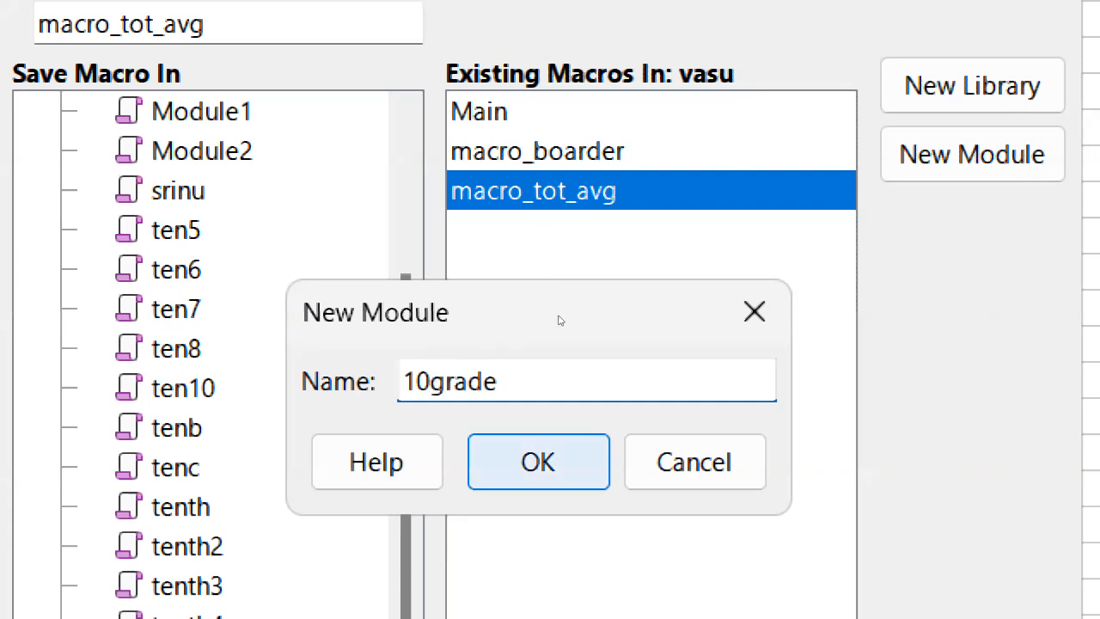
key("Return")
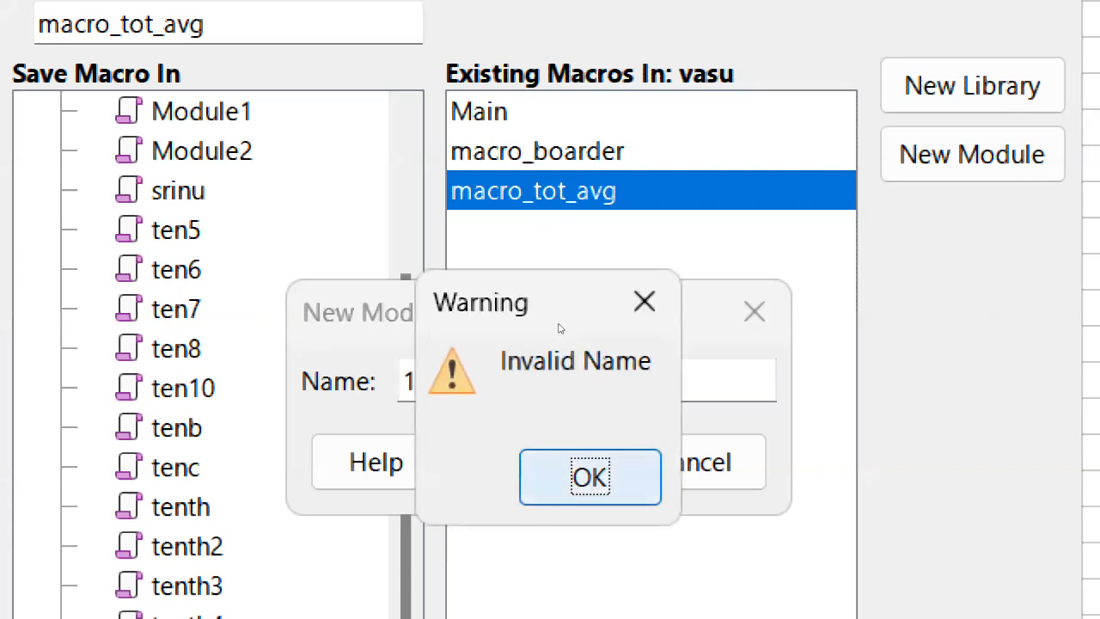
key("Return")
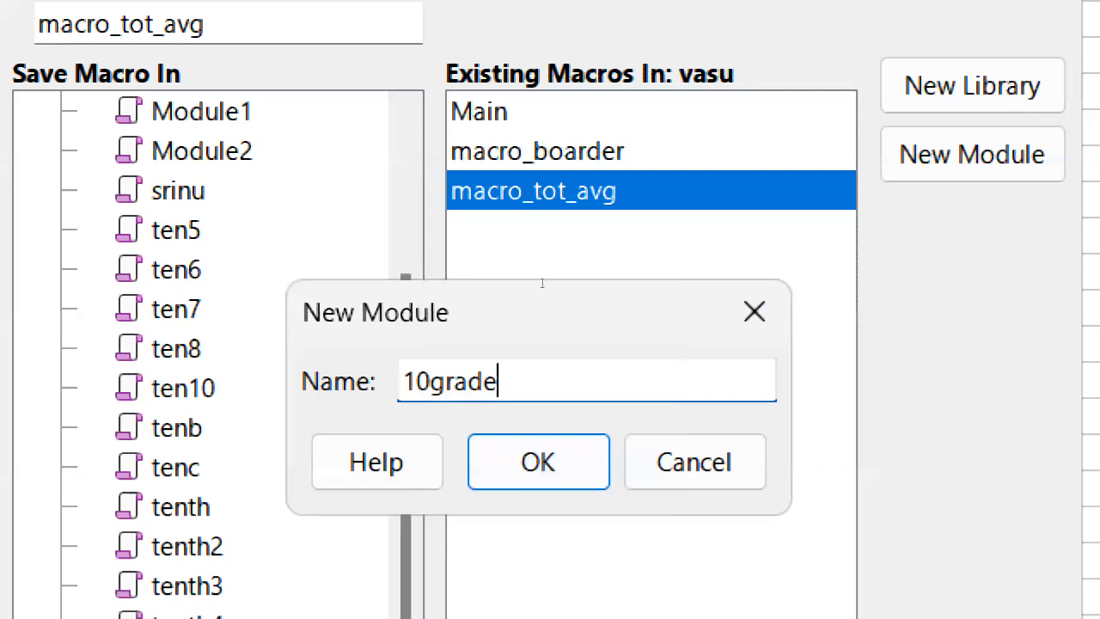
Name the new module grade_10 and create it.
key("BackSpace")
key("BackSpace")
key("BackSpace")
key("BackSpace")
key("BackSpace")
key("BackSpace")
key("BackSpace")
type("grade_10")
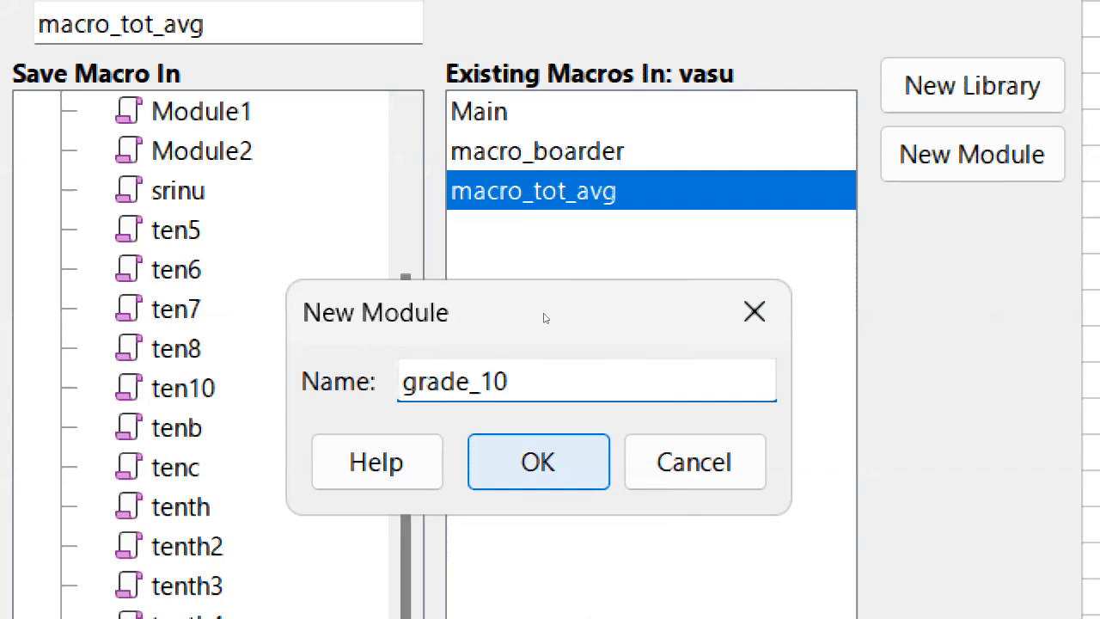
key("Return")
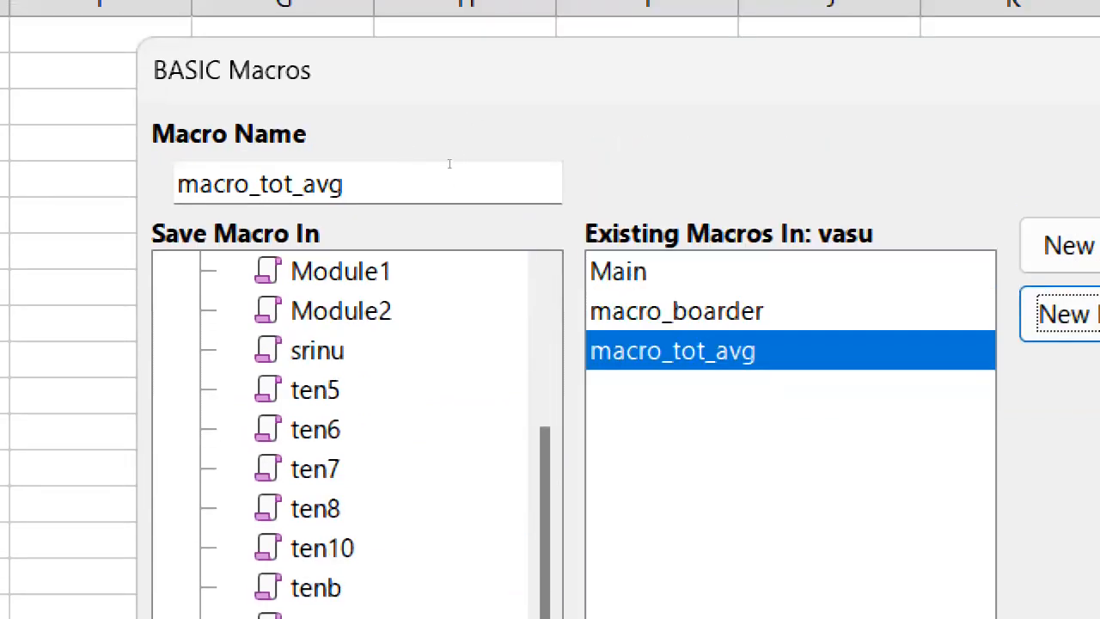
Name the macro macro_background and save it.
left_click(449, 163)
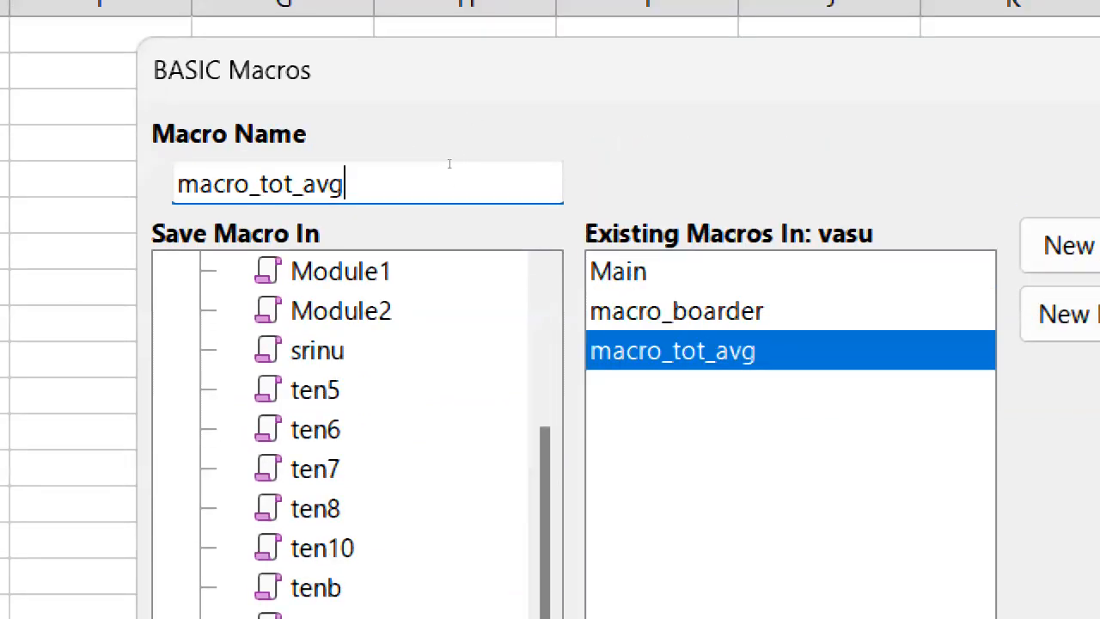
key("BackSpace")
key("BackSpace")
key("BackSpace")
key("BackSpace")
key("BackSpace")
key("BackSpace")
key("BackSpace")
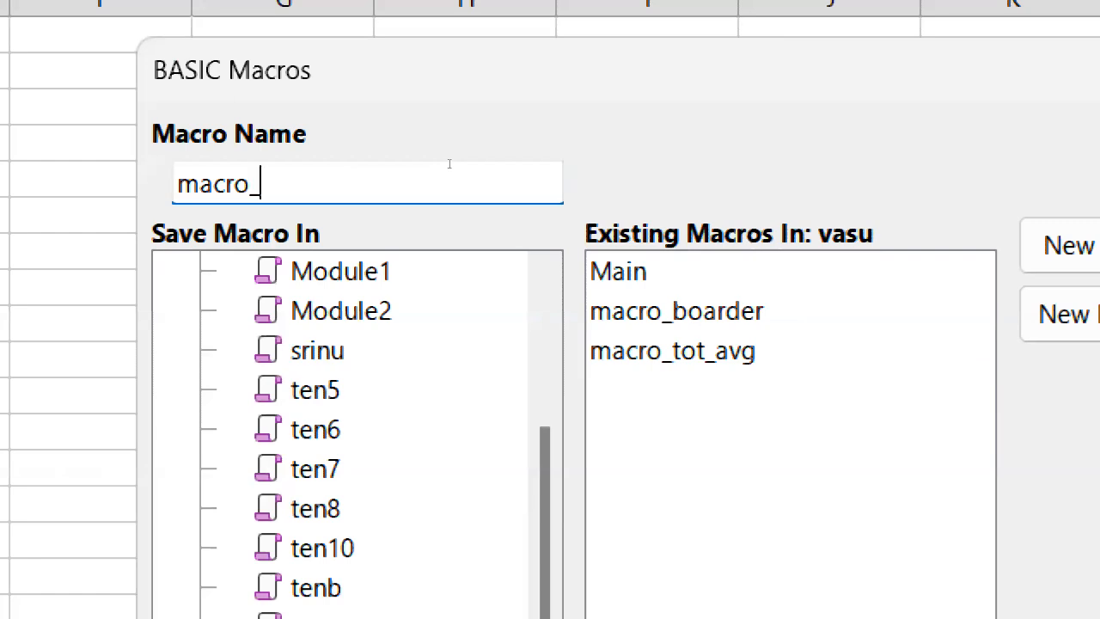
type("background")
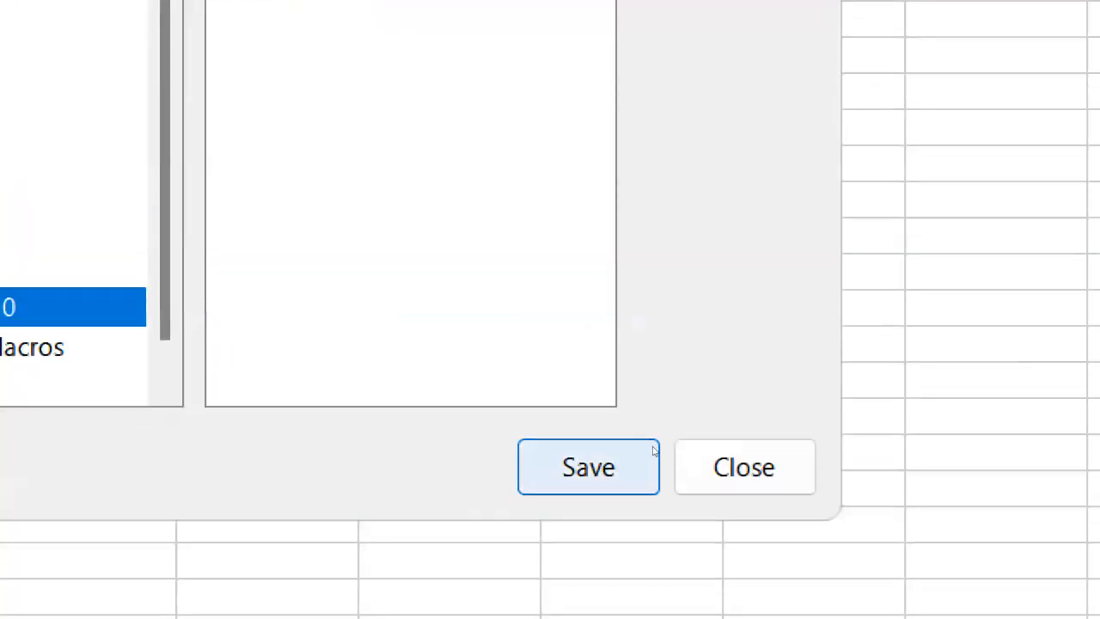
left_click(653, 452)
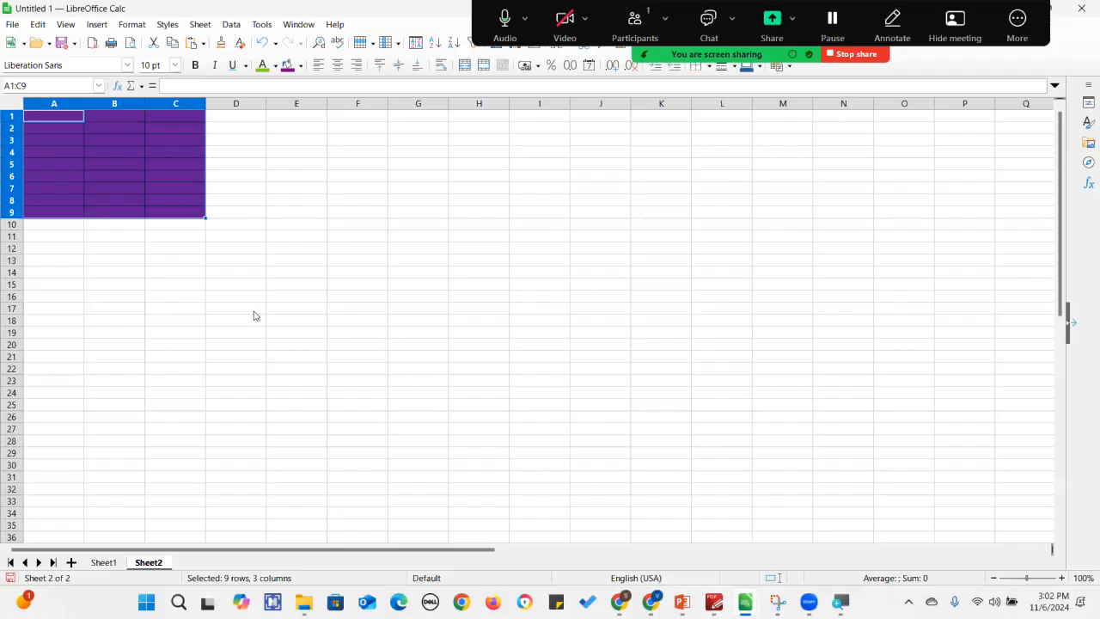
Insert a new sheet.
left_click(71, 562)
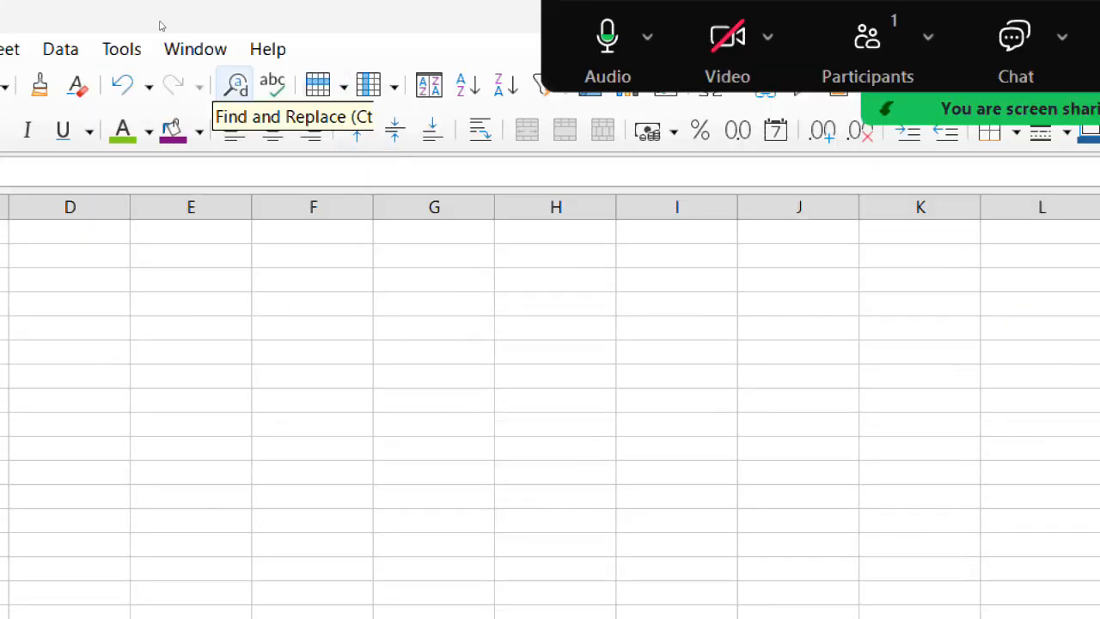
Run the macro_background macro from the grade_10 module on the selected range.
left_click(235, 49)
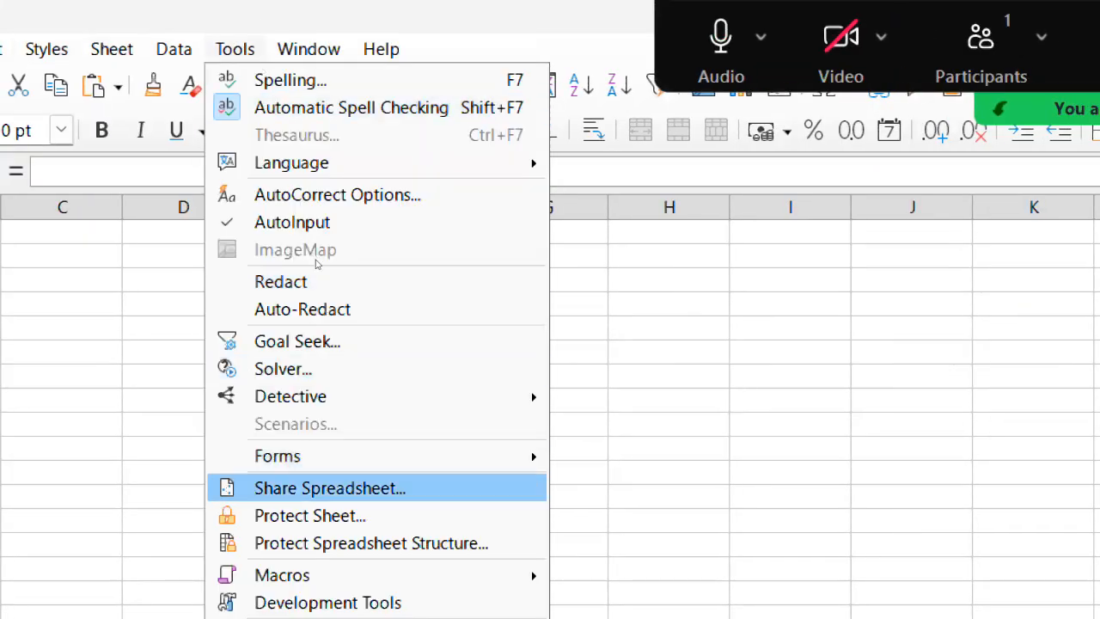
key("Right")
key("Down")
key("Down")
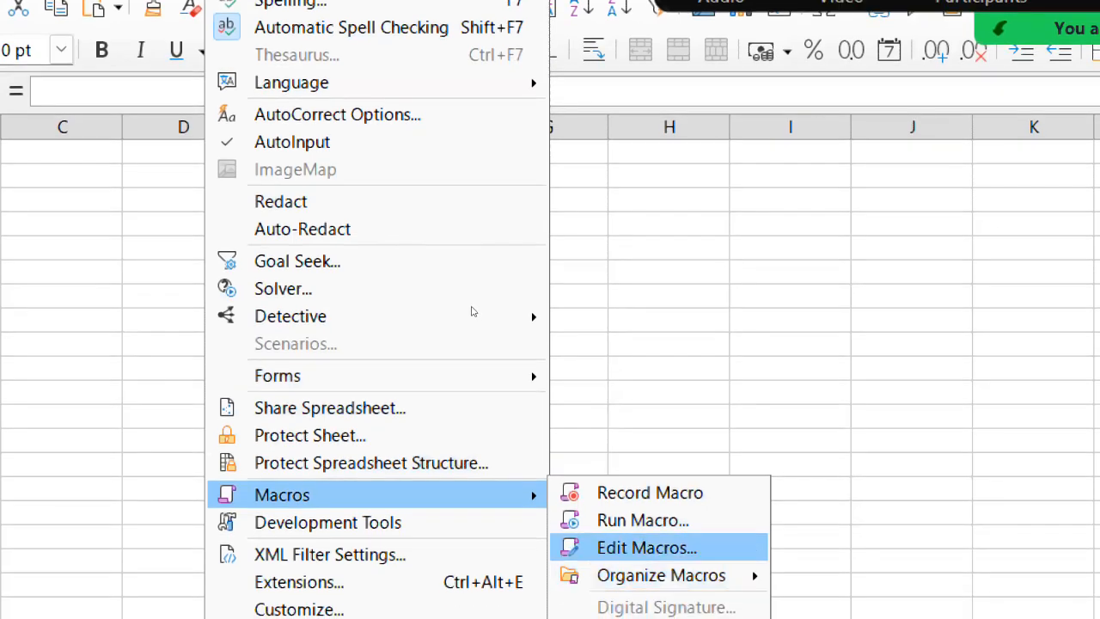
key("Up")
key("Return")
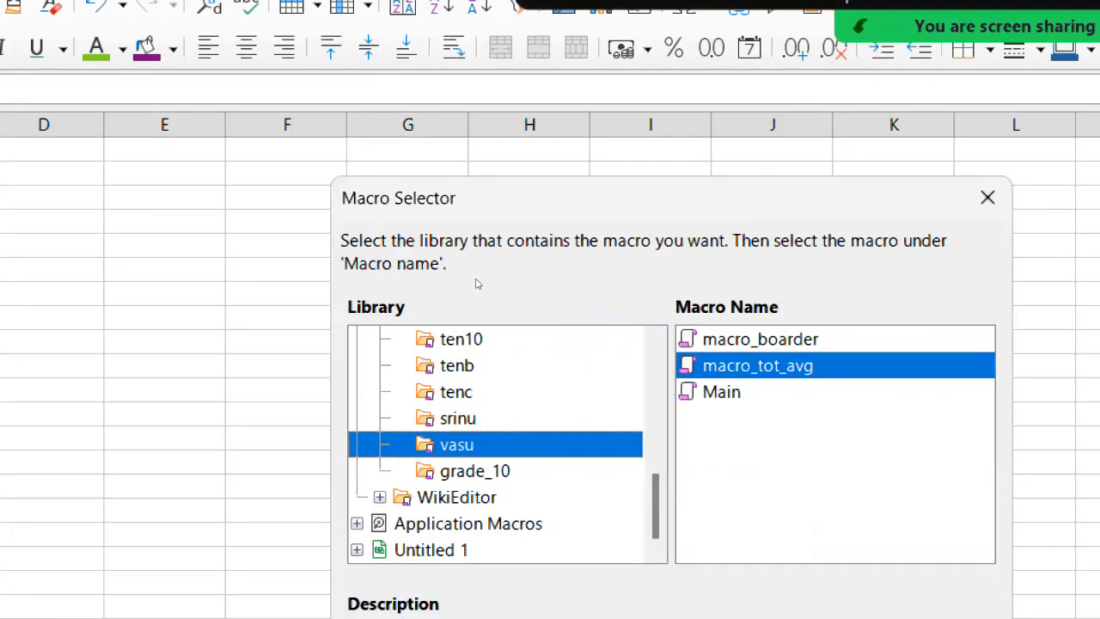
key("Down")
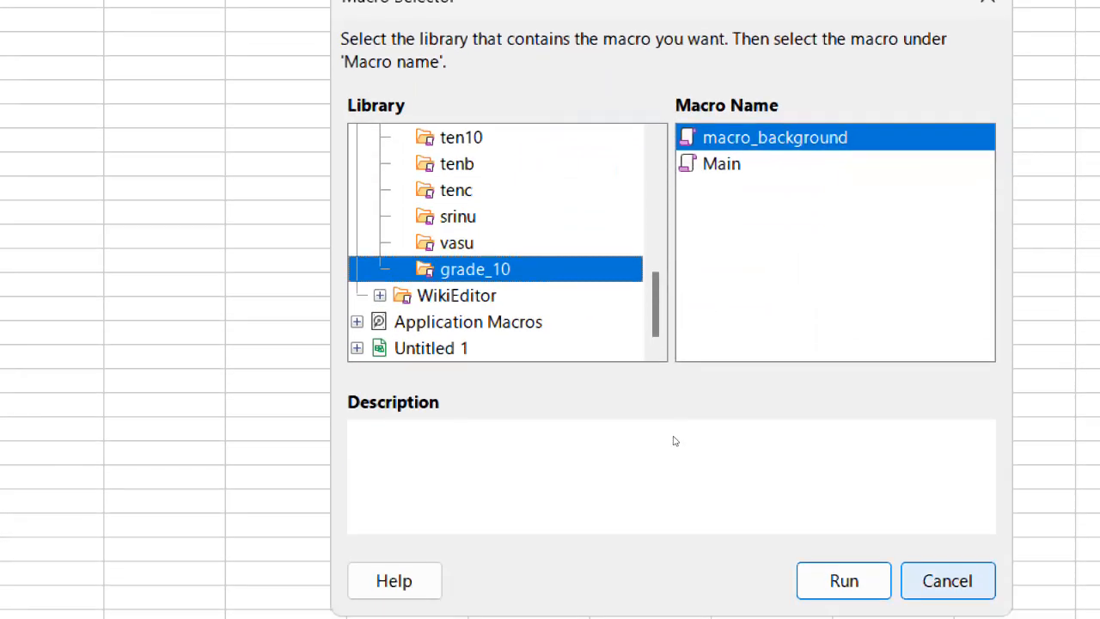
key("Return")
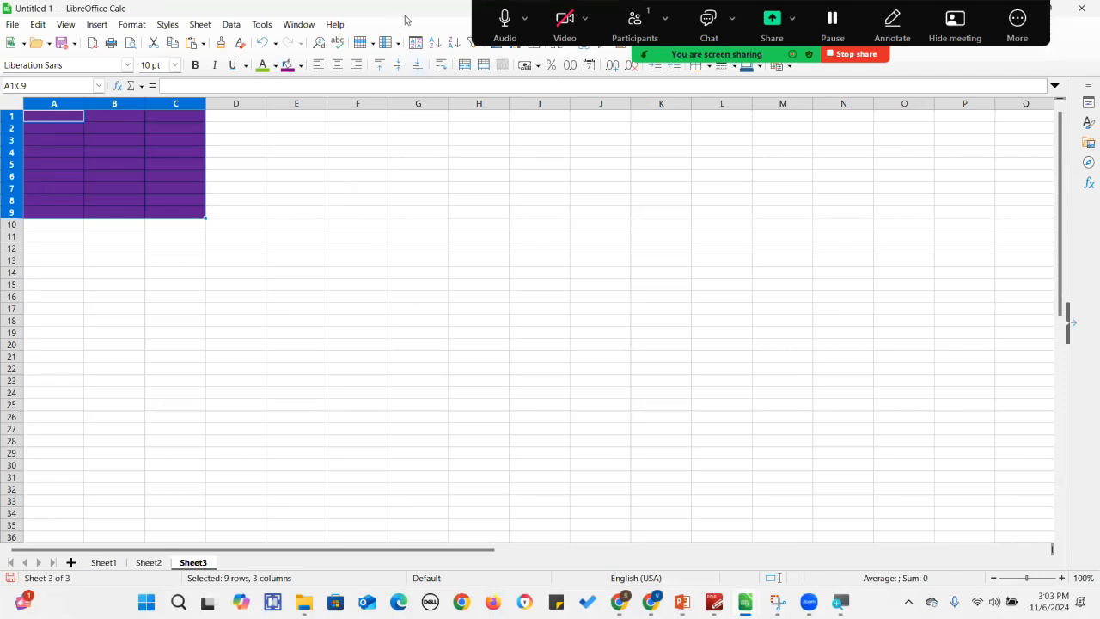
Switch to the term1.ods spreadsheet and clear the Total and Average cells H3:I5 on Sheet1.
left_click(1057, 12)
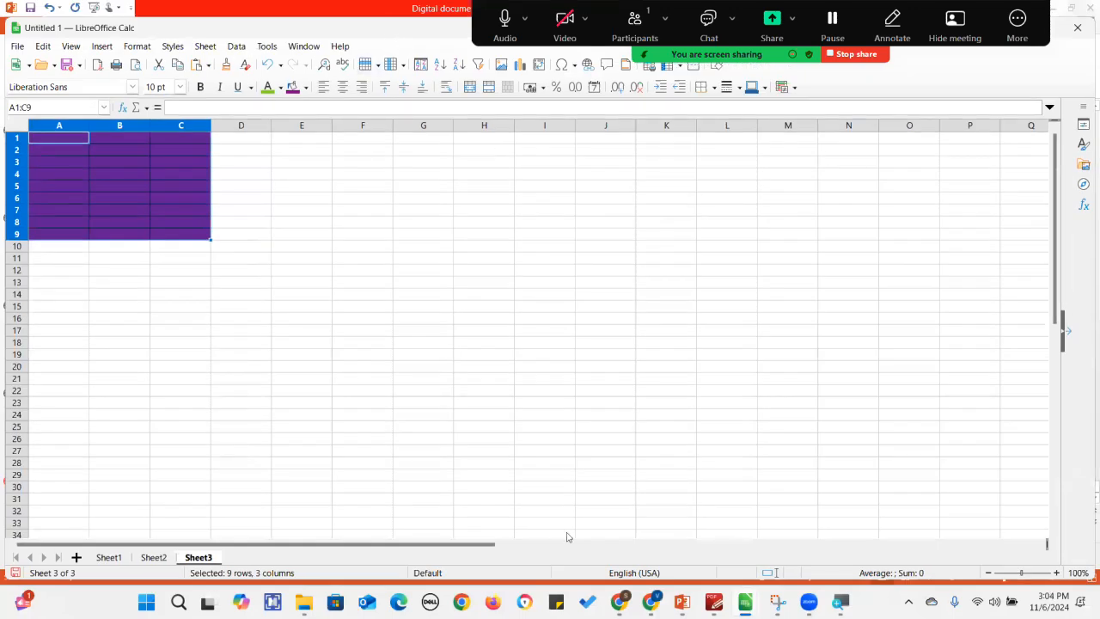
mouse_move(745, 601)
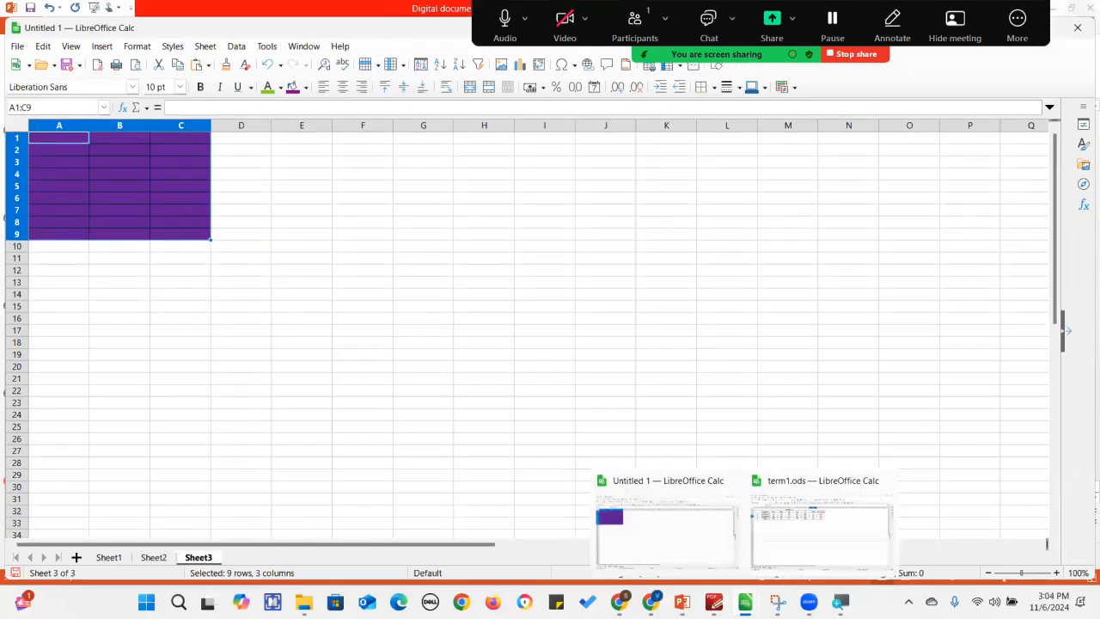
left_click(791, 561)
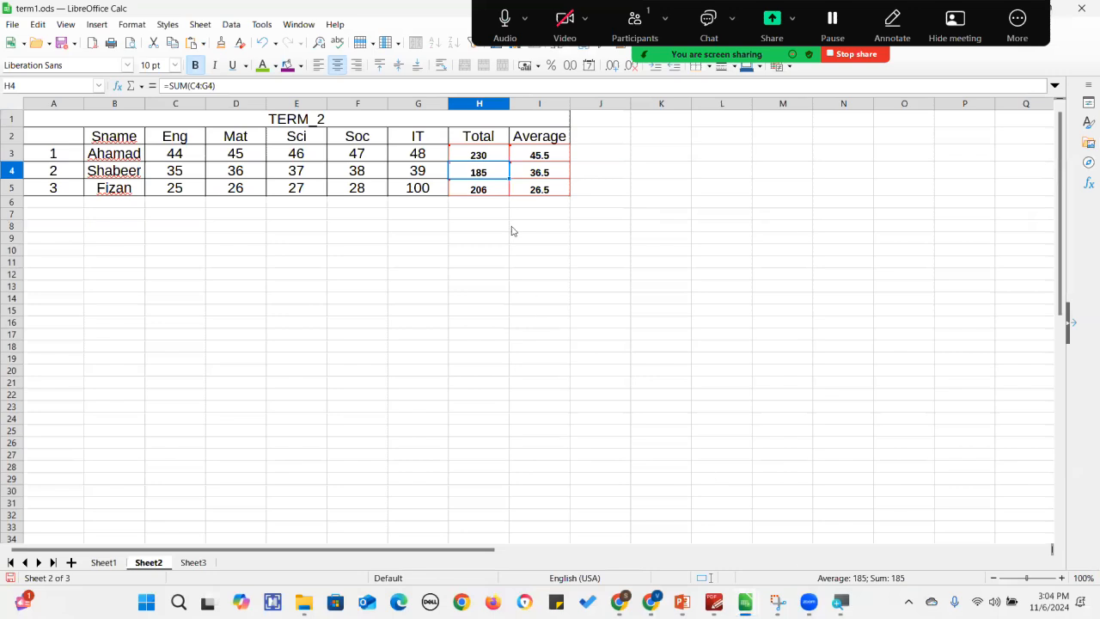
left_click(109, 567)
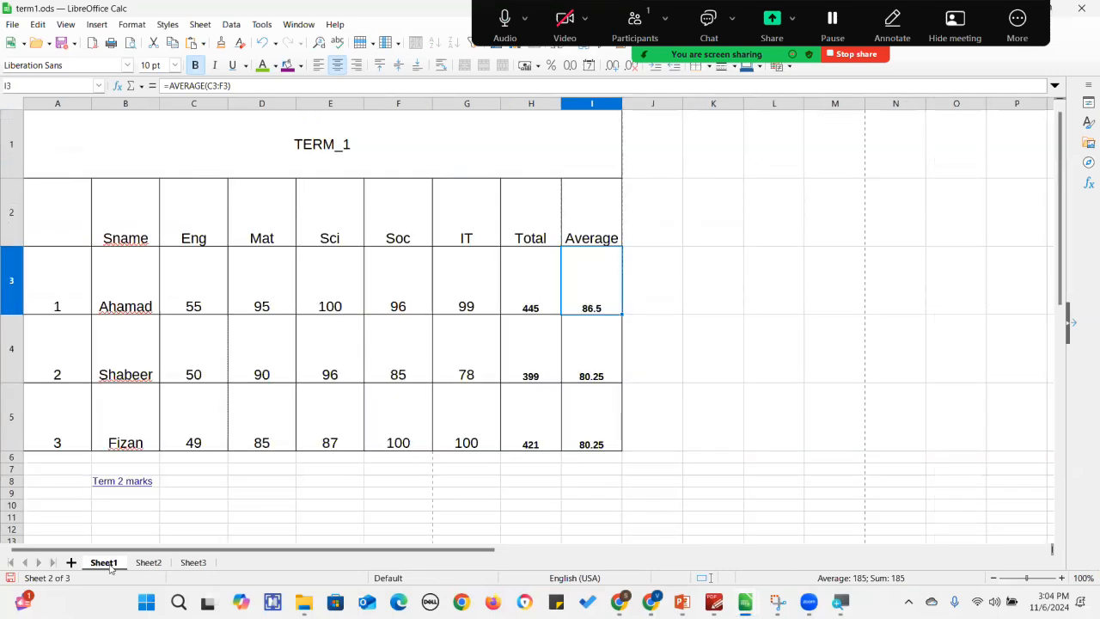
left_click_drag(530, 273, 598, 419)
key("Delete")
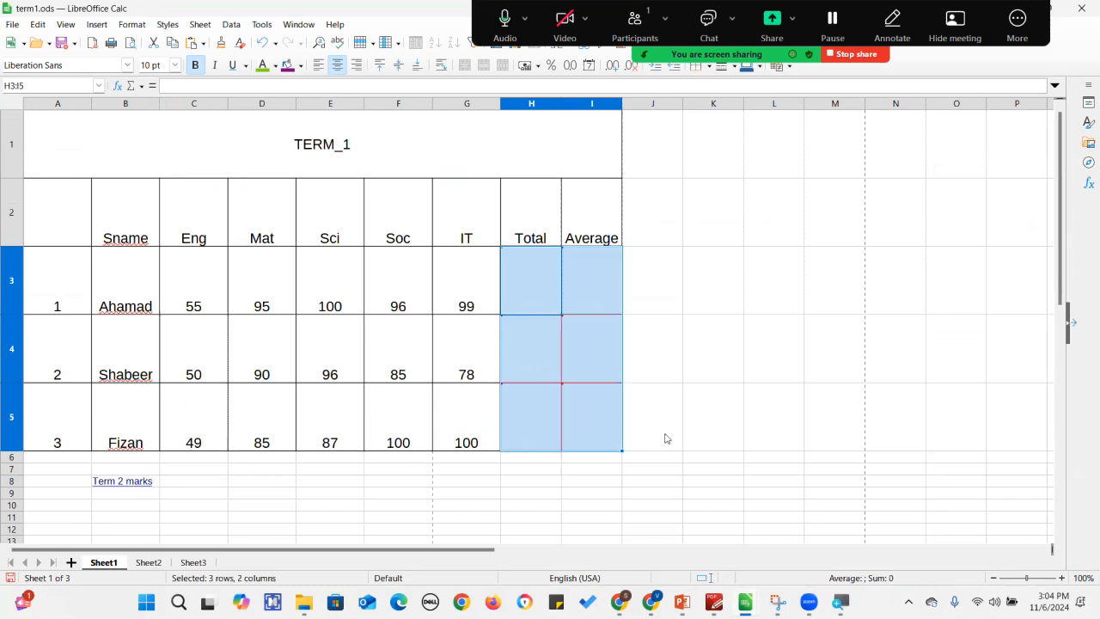
left_click(688, 447)
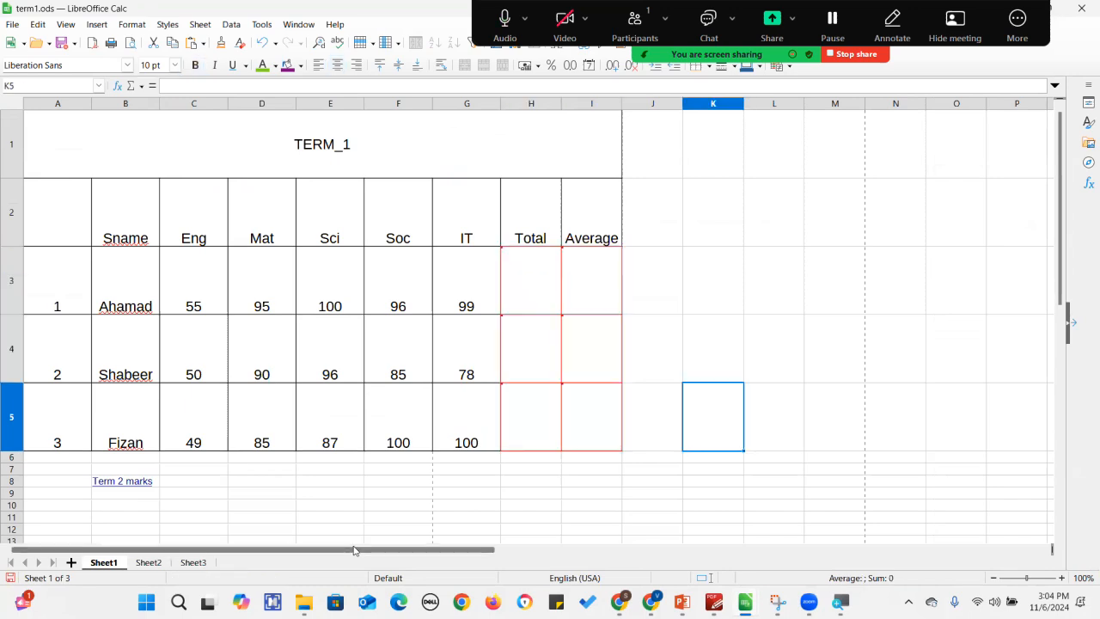
Open Manage Changes for tracked changes and accept all of them, then close the dialog.
left_click(39, 25)
mouse_move(149, 201)
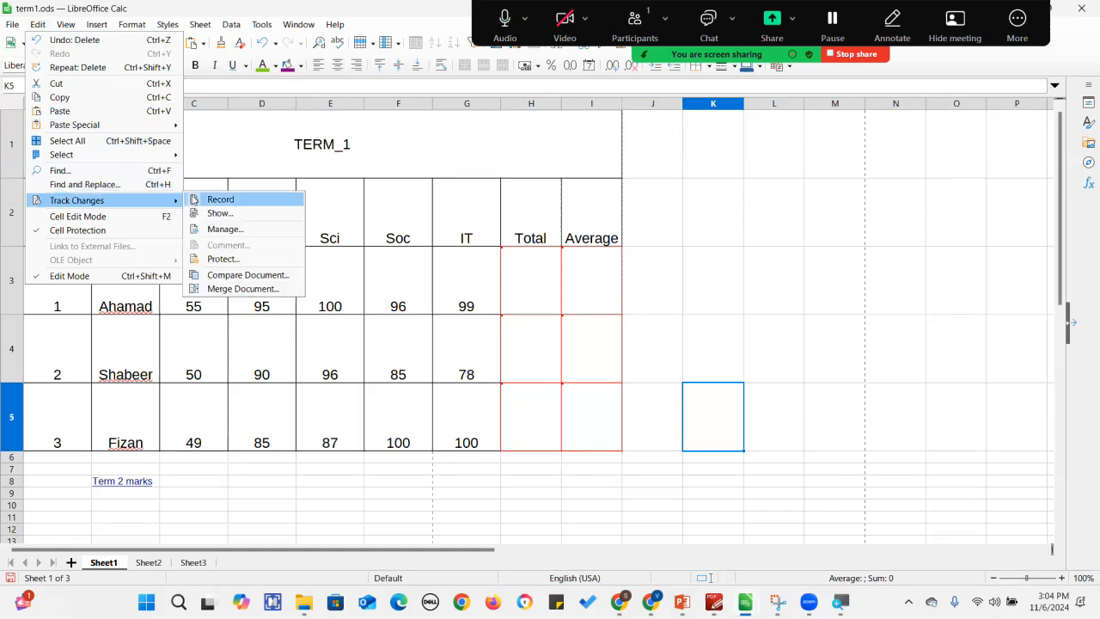
left_click(228, 232)
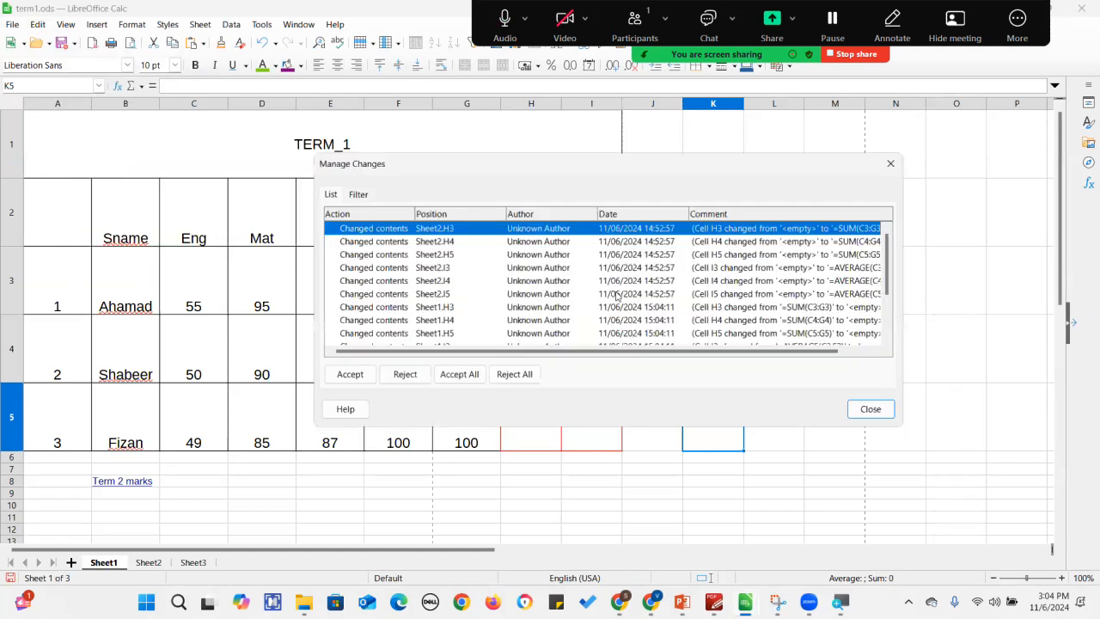
left_click(526, 374)
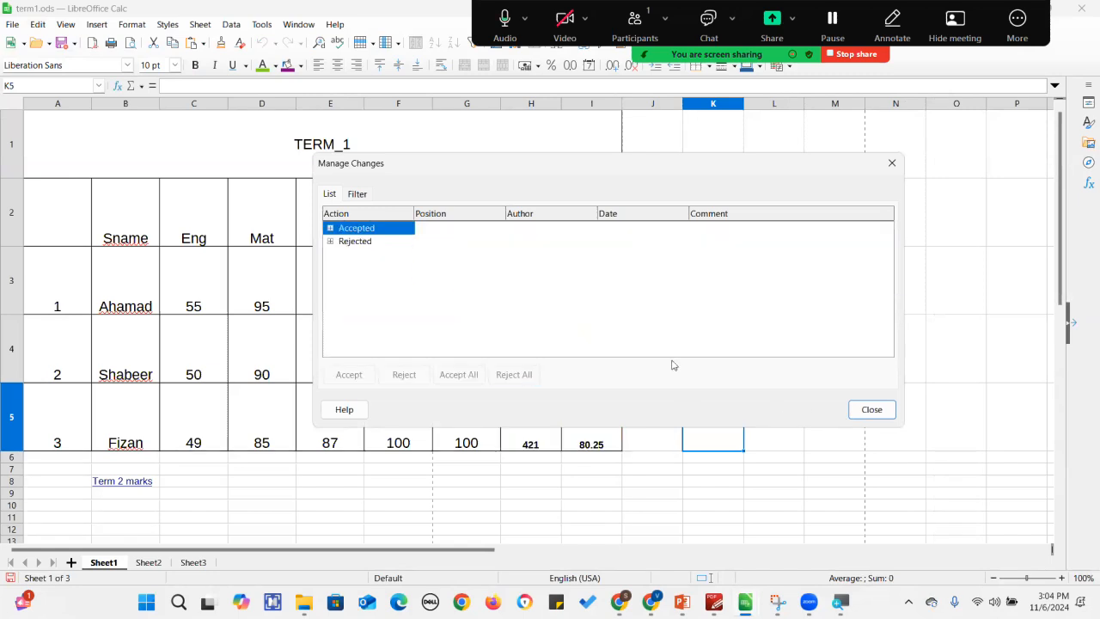
left_click(375, 233)
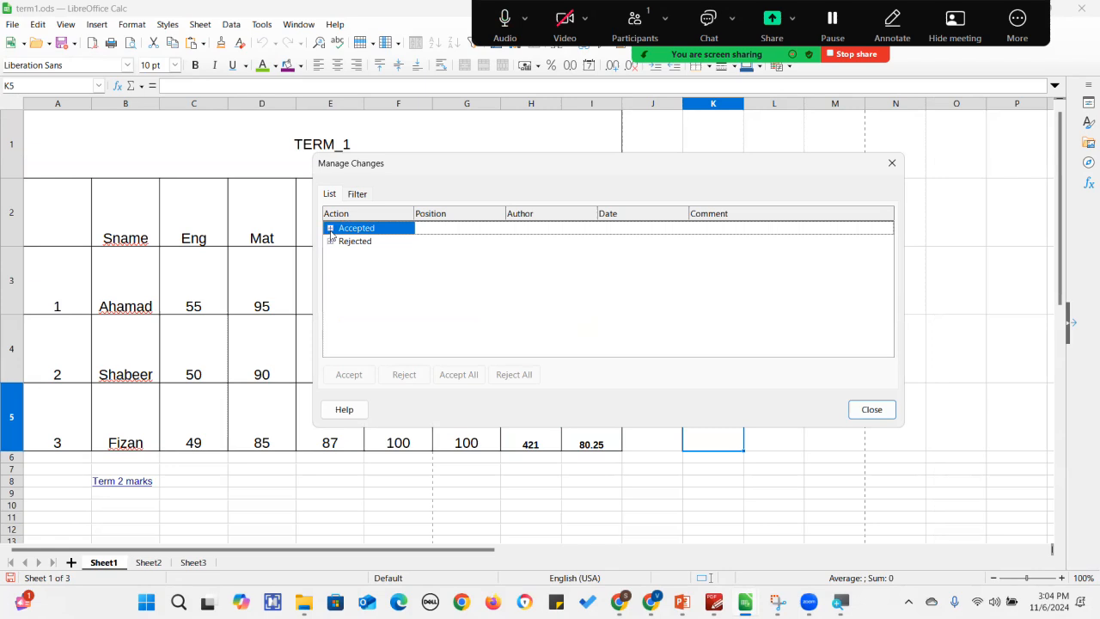
left_click(892, 163)
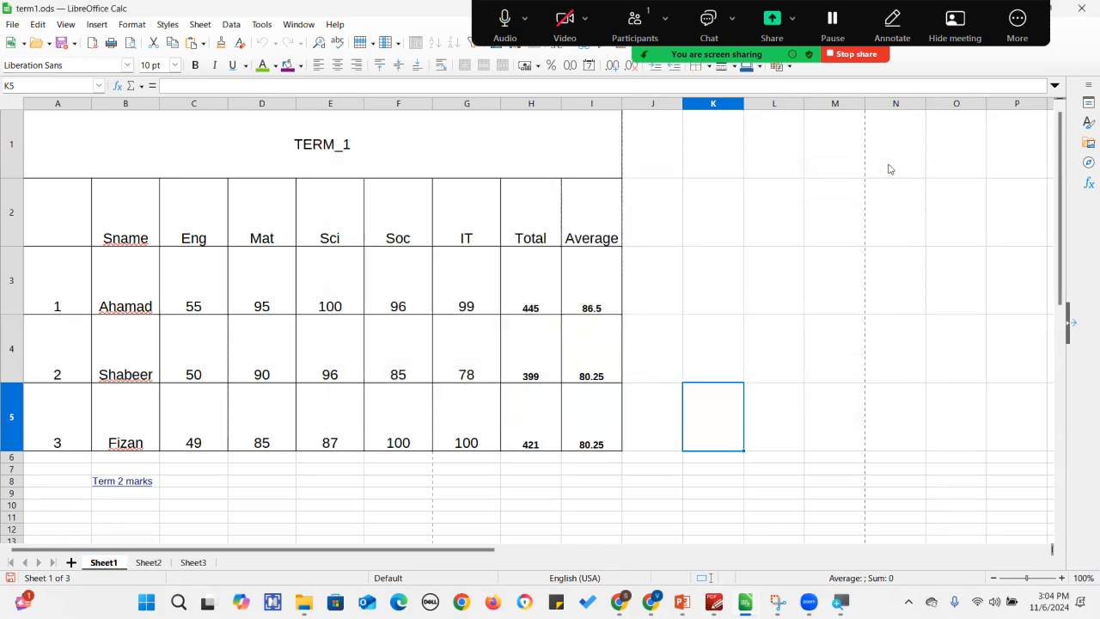
Clear H3:I5 again and accept all tracked changes in the Manage Changes dialog.
left_click_drag(548, 292, 587, 410)
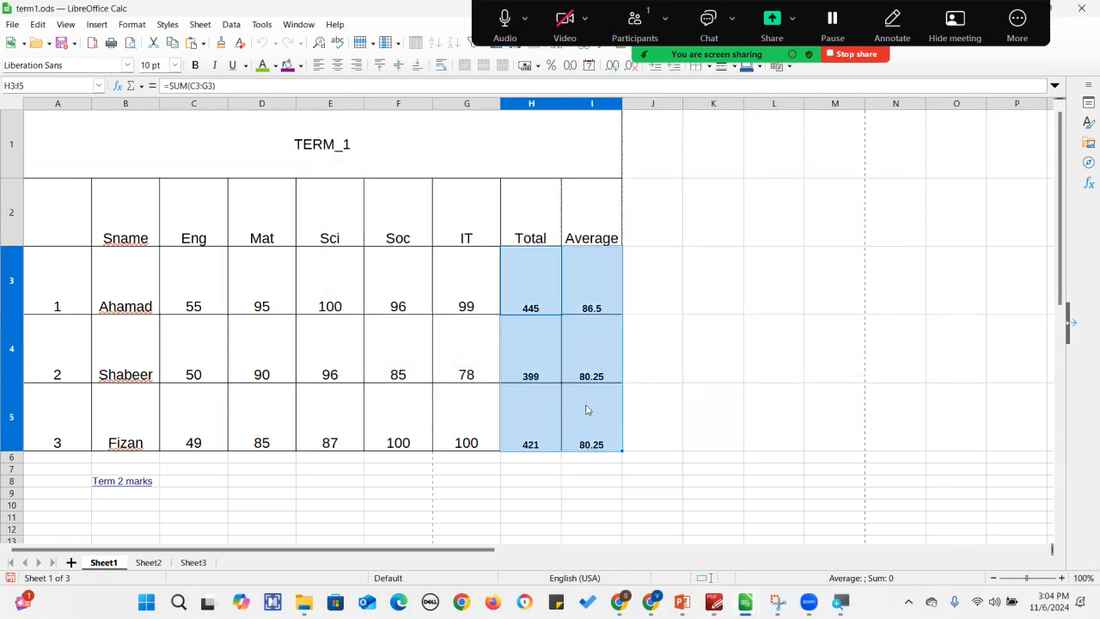
key("Delete")
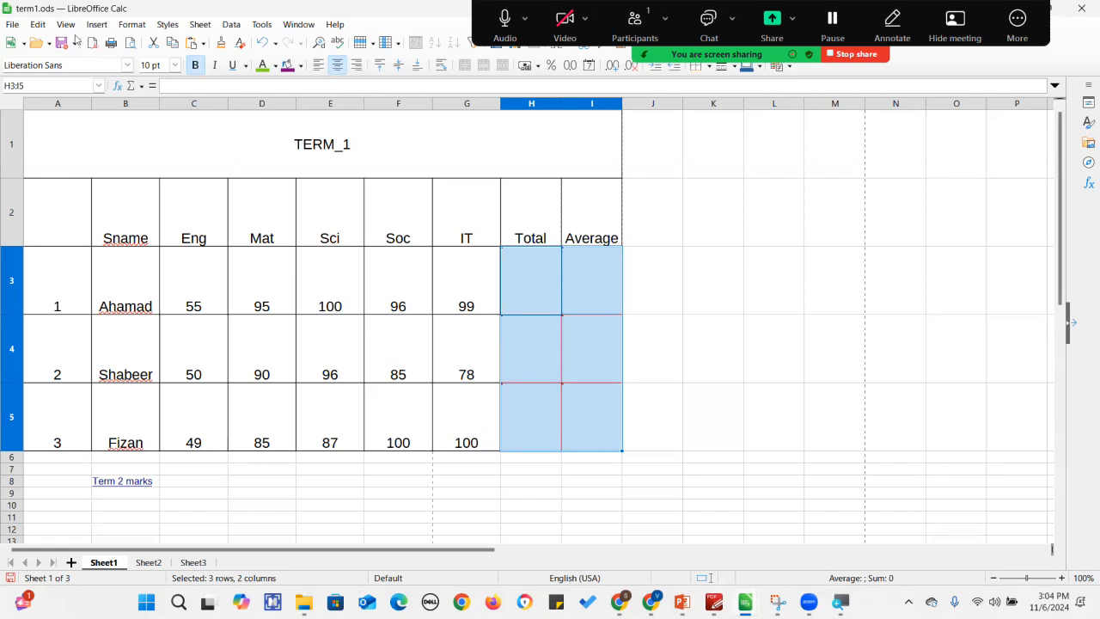
left_click(38, 25)
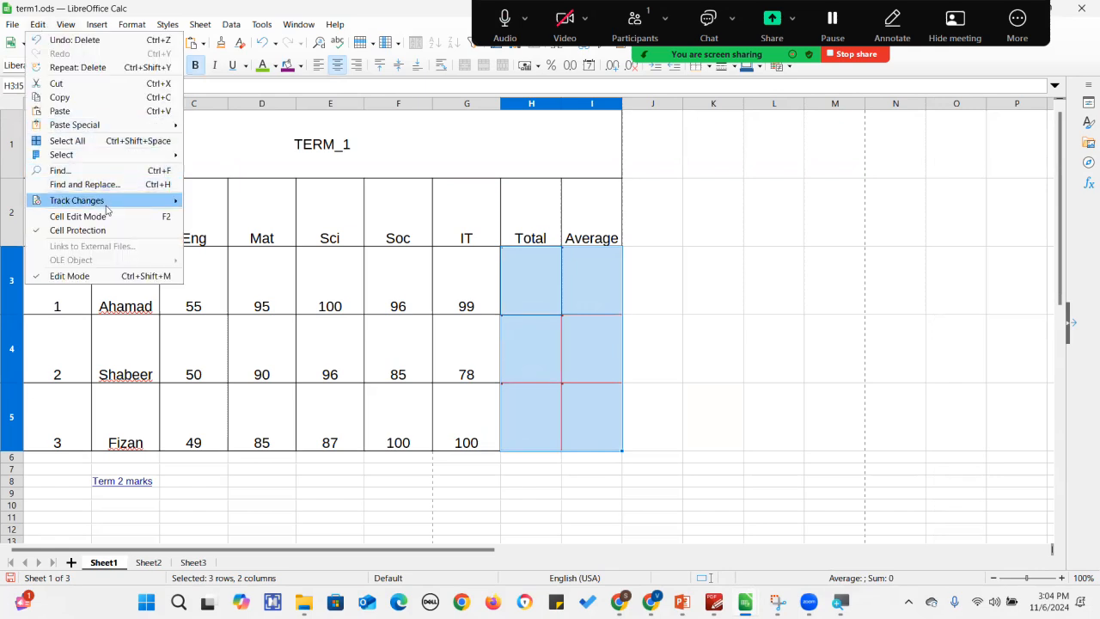
mouse_move(107, 207)
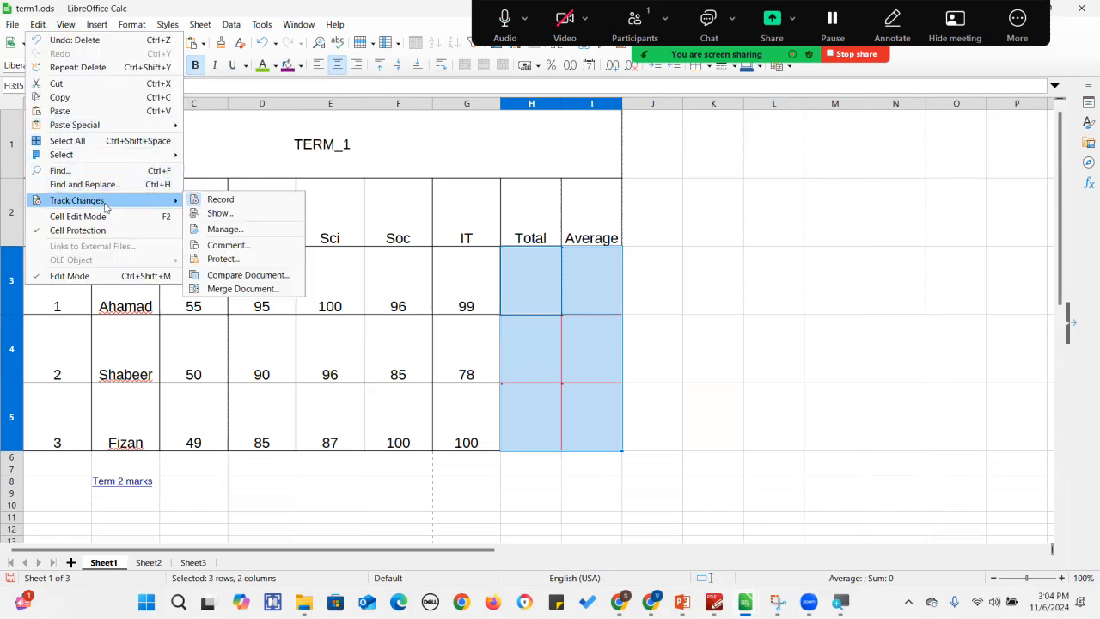
left_click(225, 228)
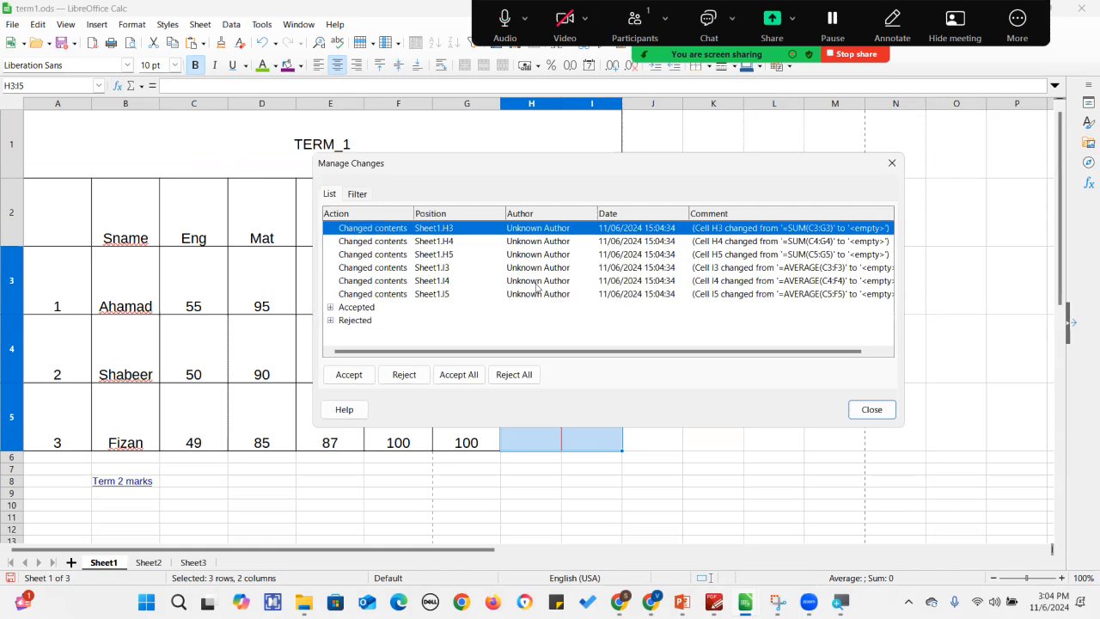
left_click(468, 379)
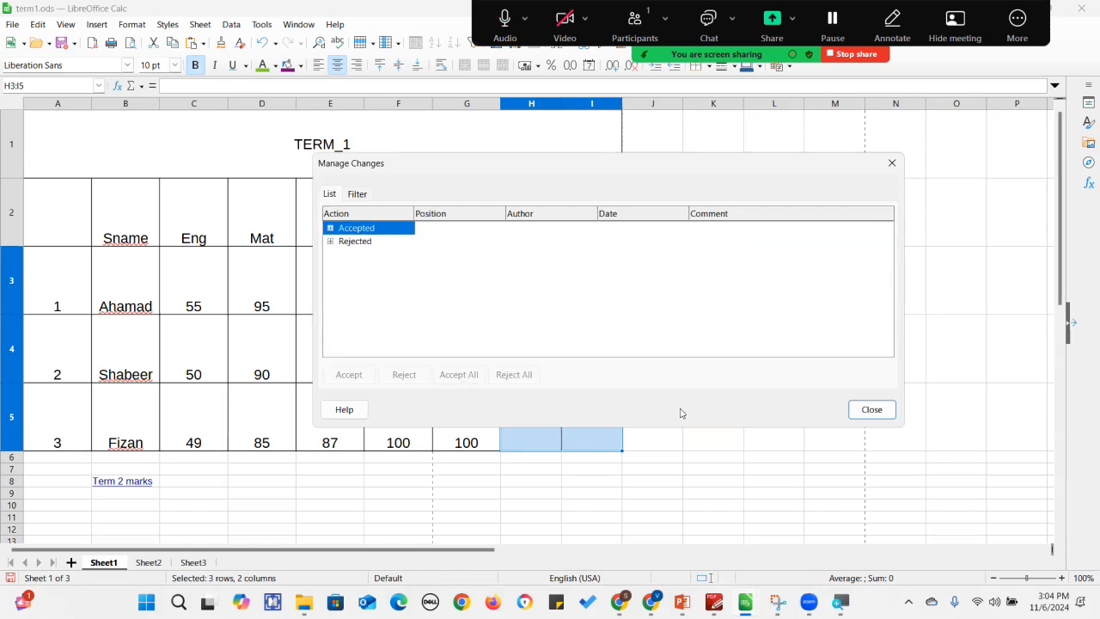
left_click(866, 420)
left_click(867, 420)
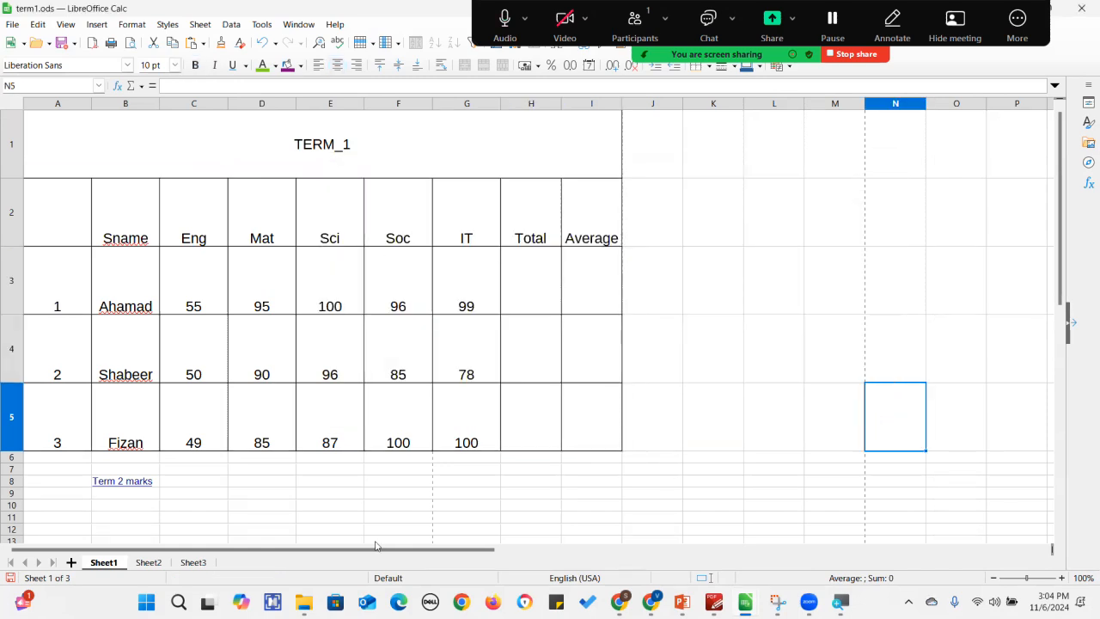
Start recording a new macro on Sheet1.
left_click(193, 563)
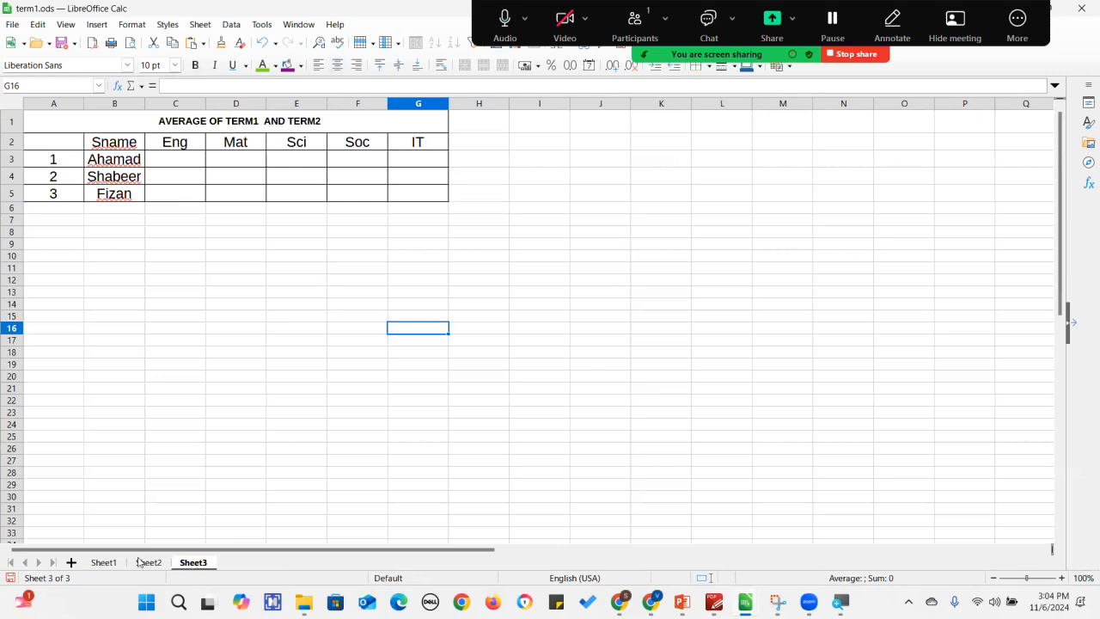
left_click(103, 563)
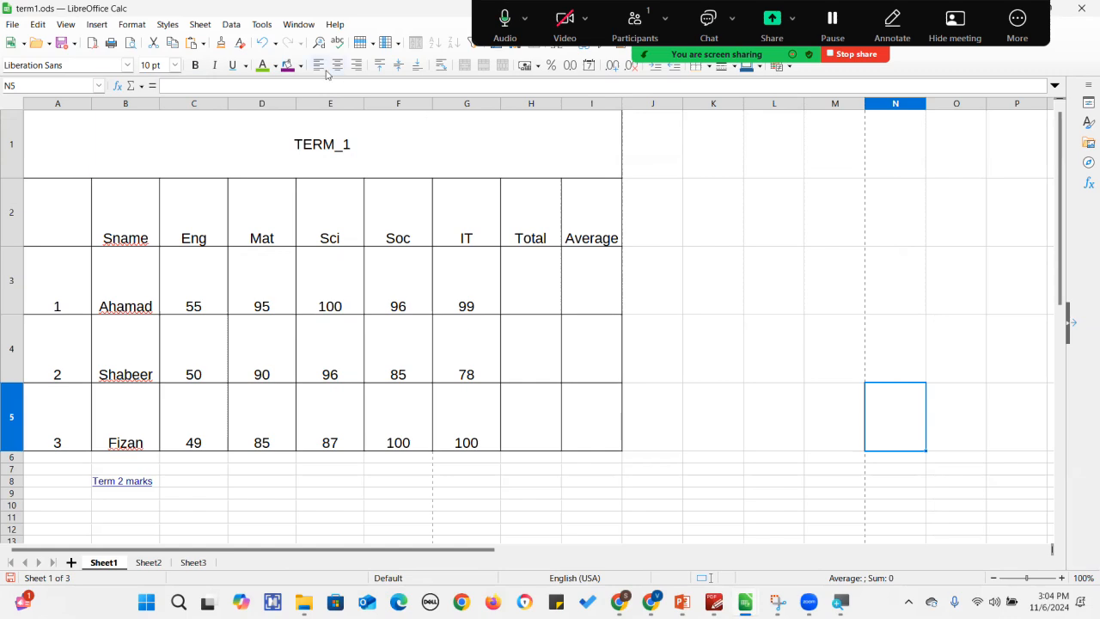
left_click(264, 25)
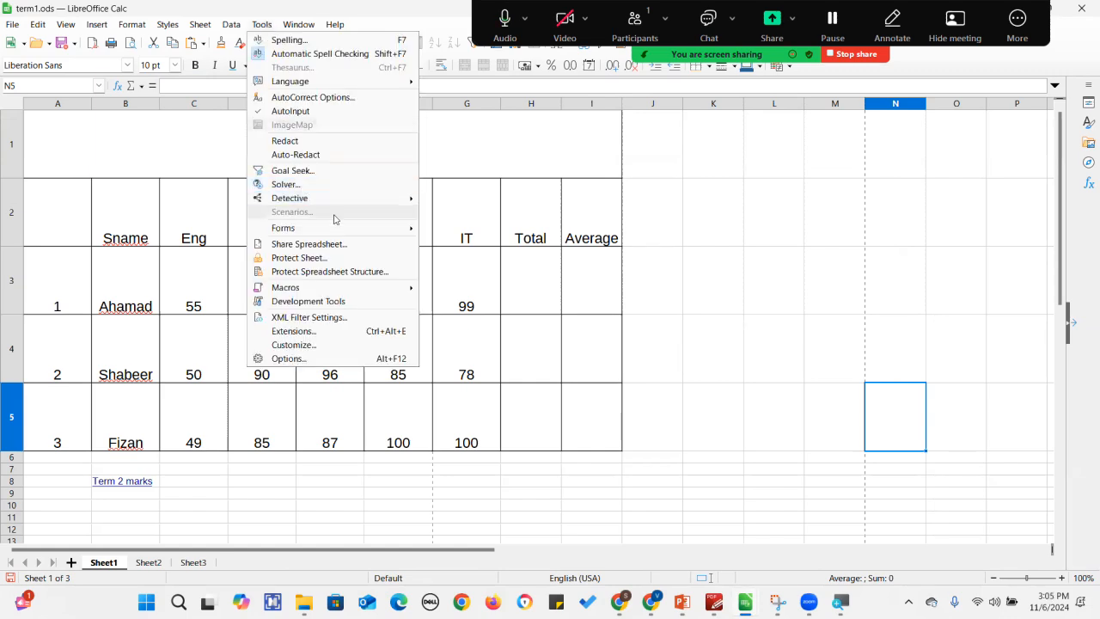
mouse_move(376, 294)
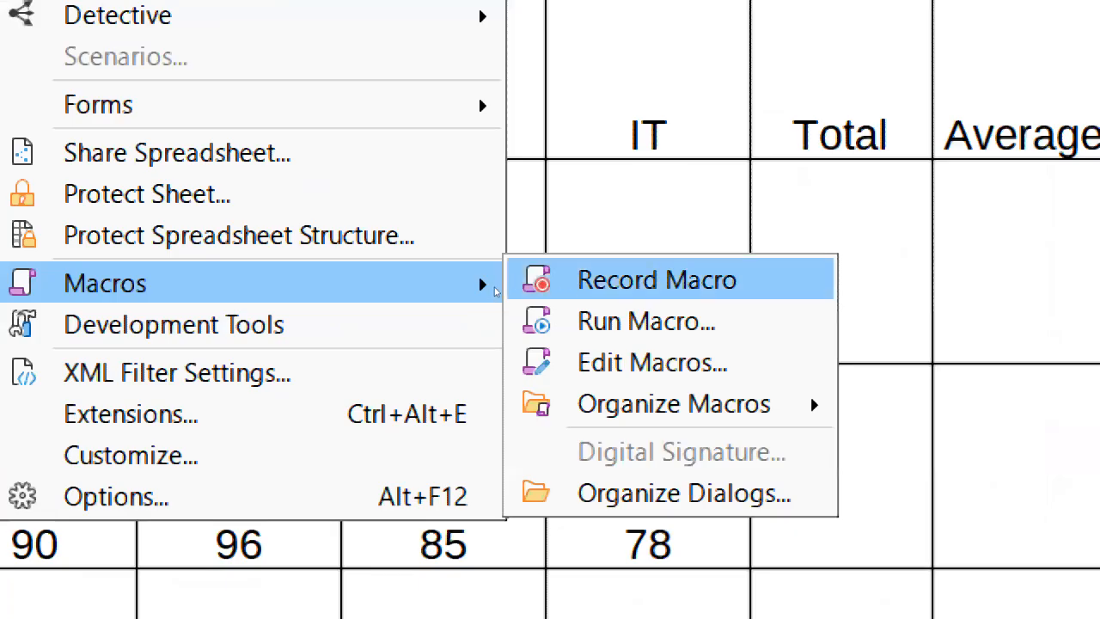
left_click(420, 291)
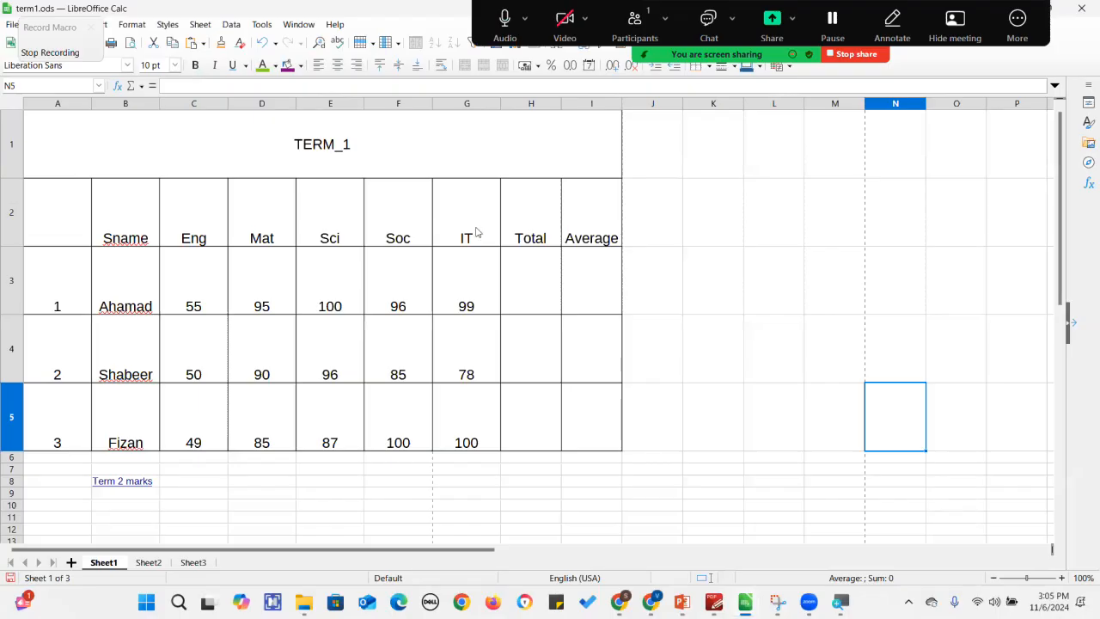
Enter the formula =sum(C3:G3) in H3 to total the first student's marks.
left_click(509, 278)
type("=")
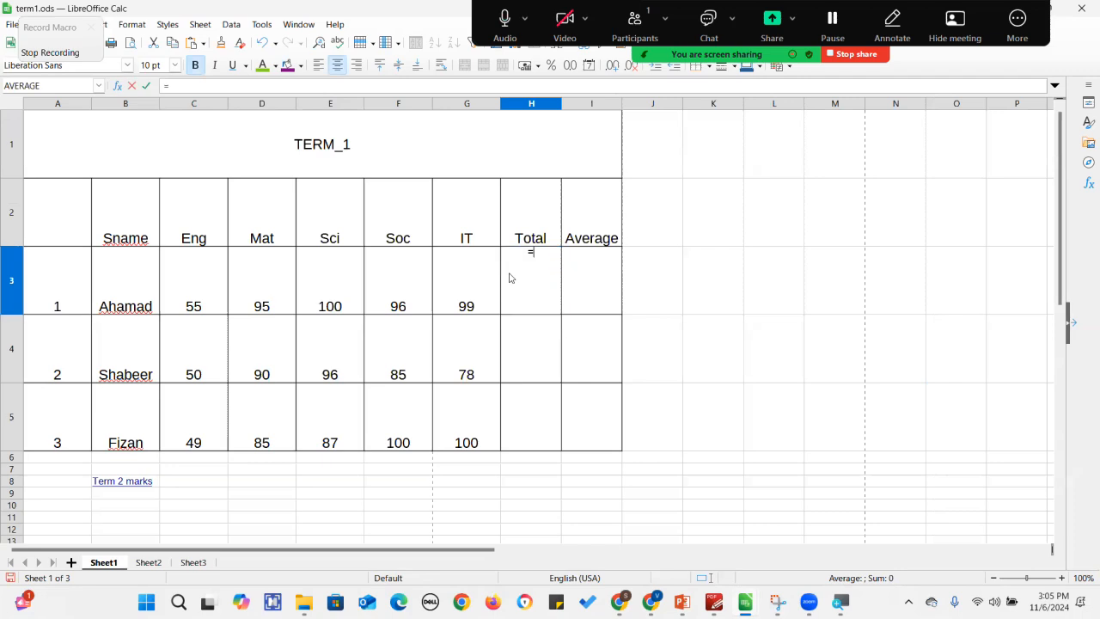
type("sum")
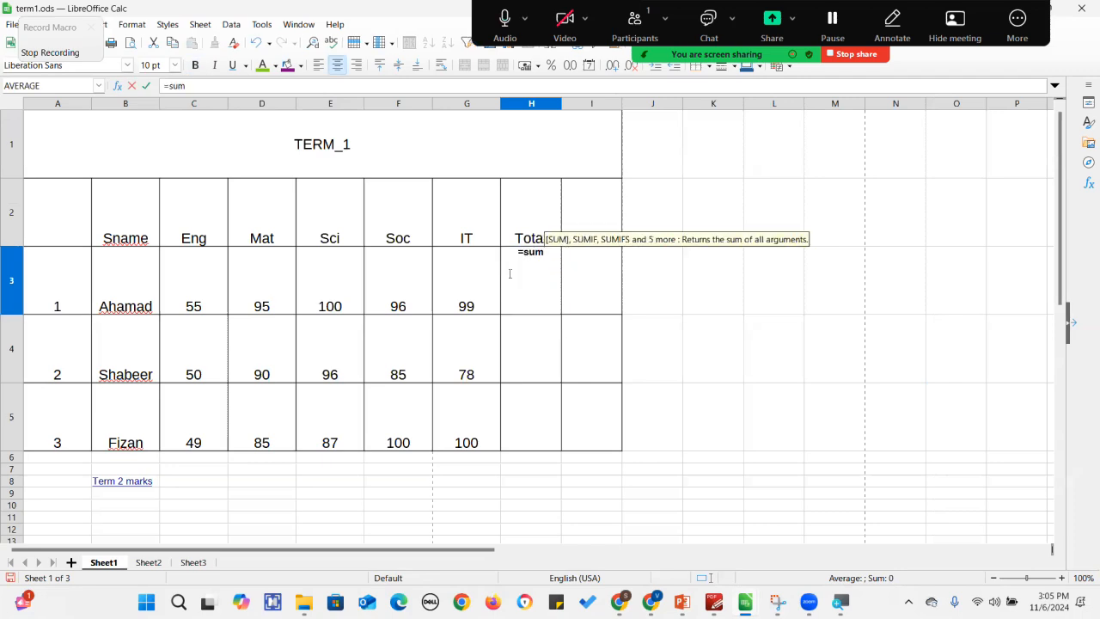
type("(")
left_click_drag(216, 288, 447, 298)
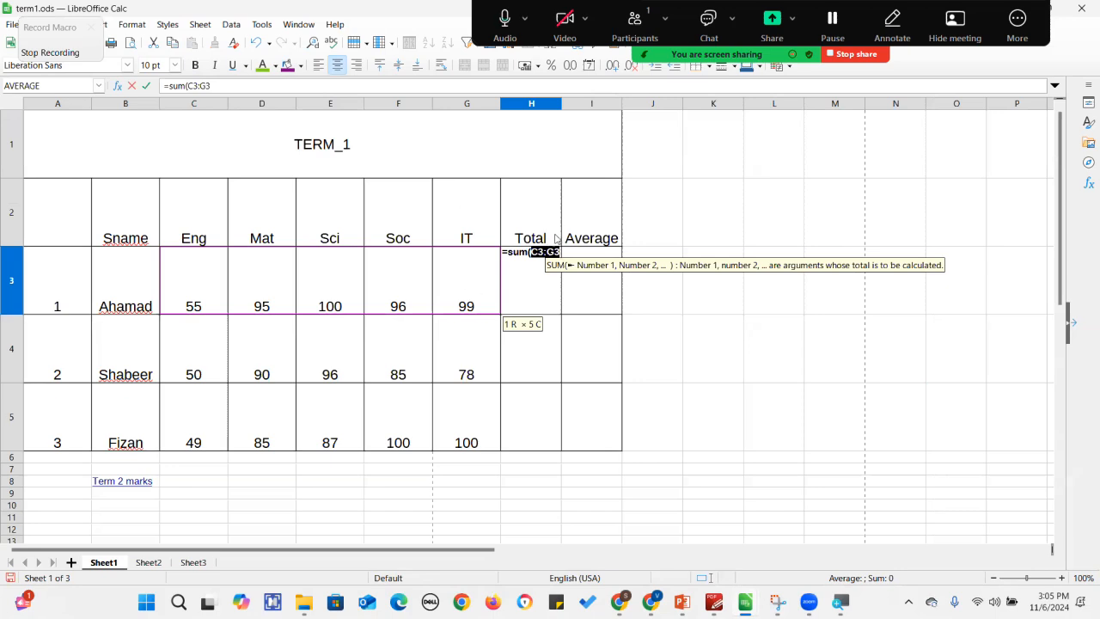
left_click(242, 89)
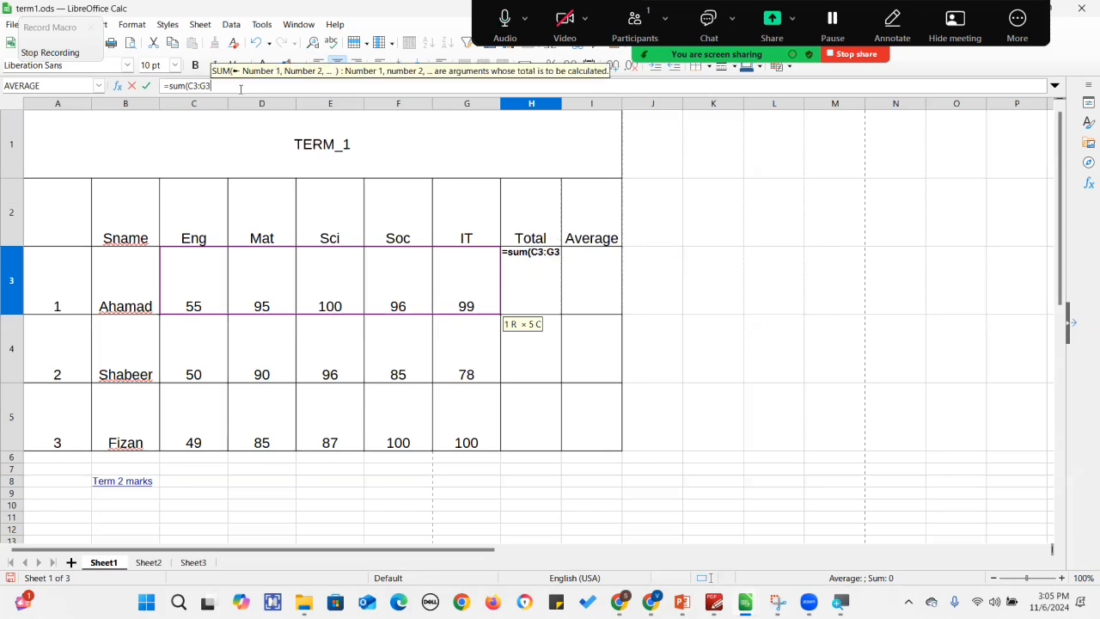
type(")")
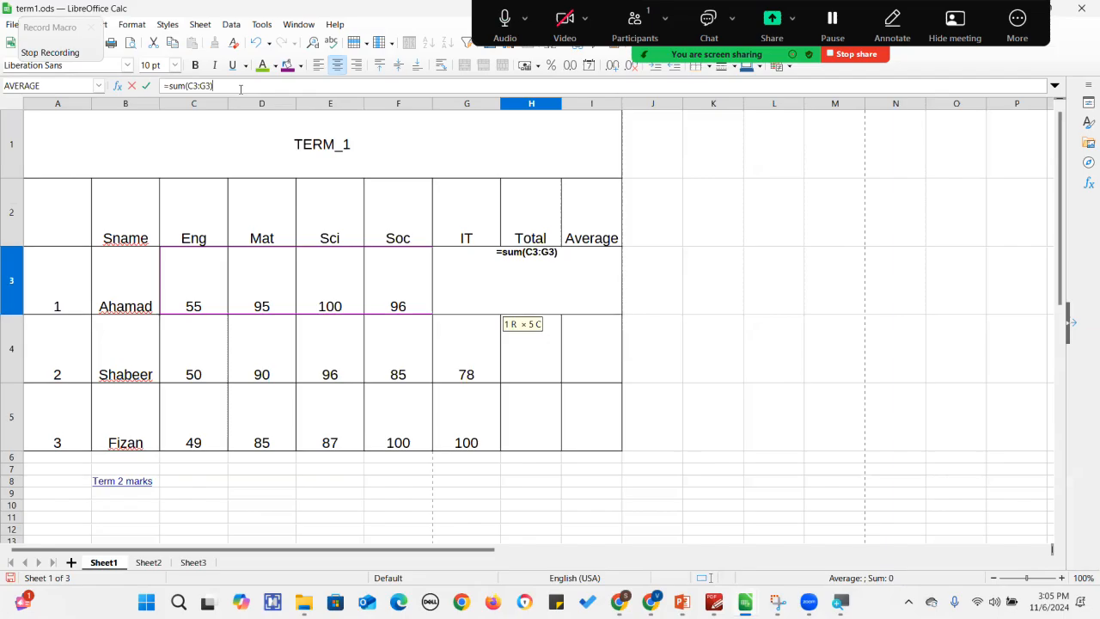
key("Return")
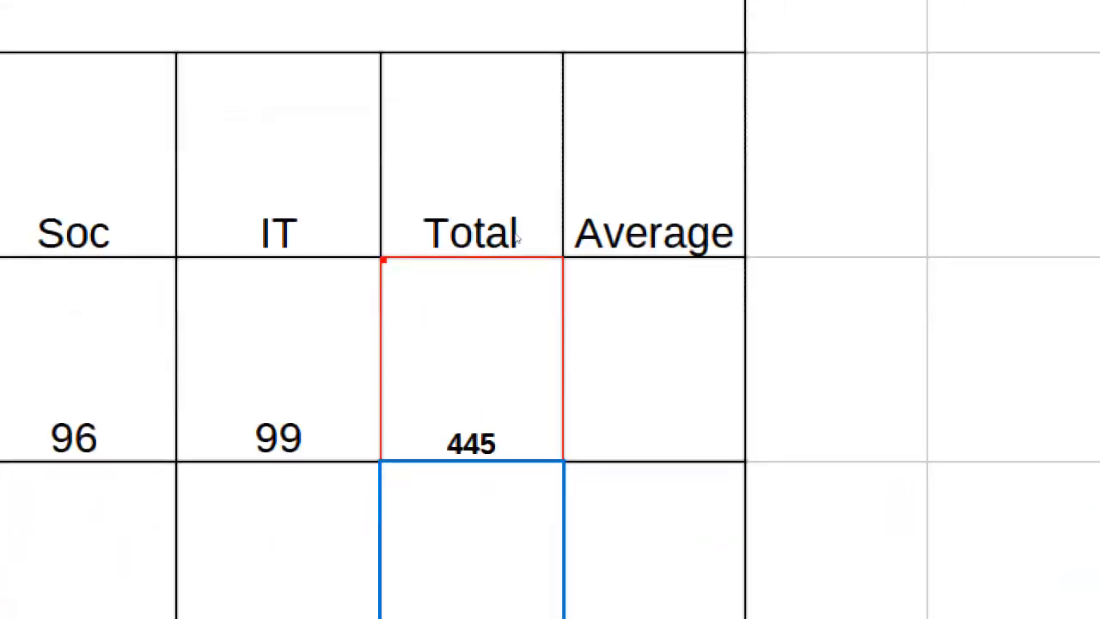
left_click(556, 312)
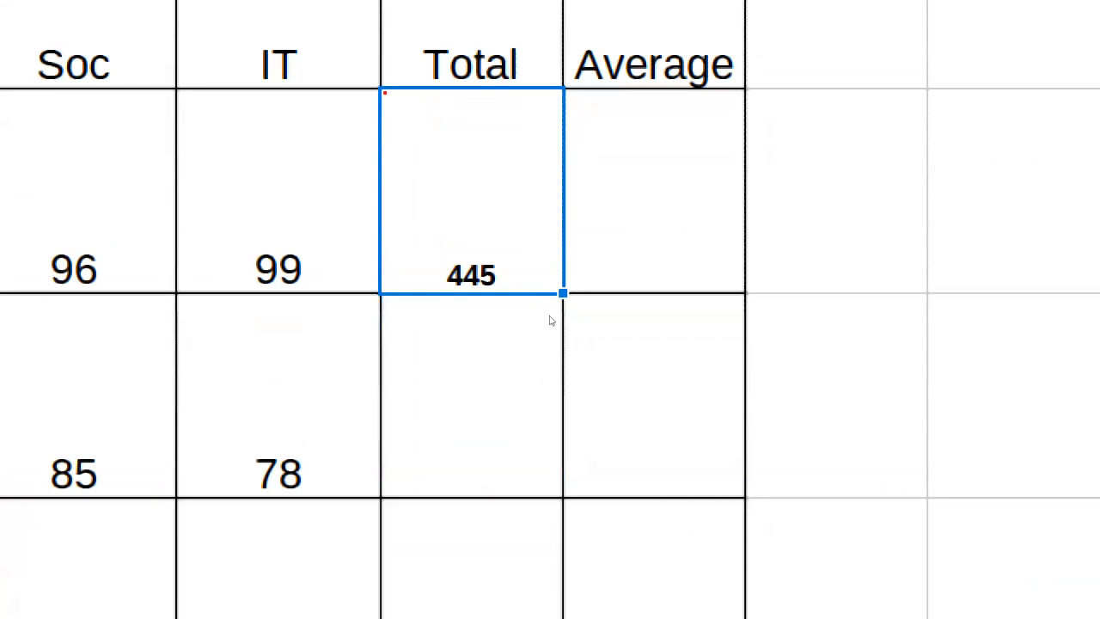
Fill the total formula from H3 down to H5 for the other students.
left_click_drag(558, 314, 552, 386)
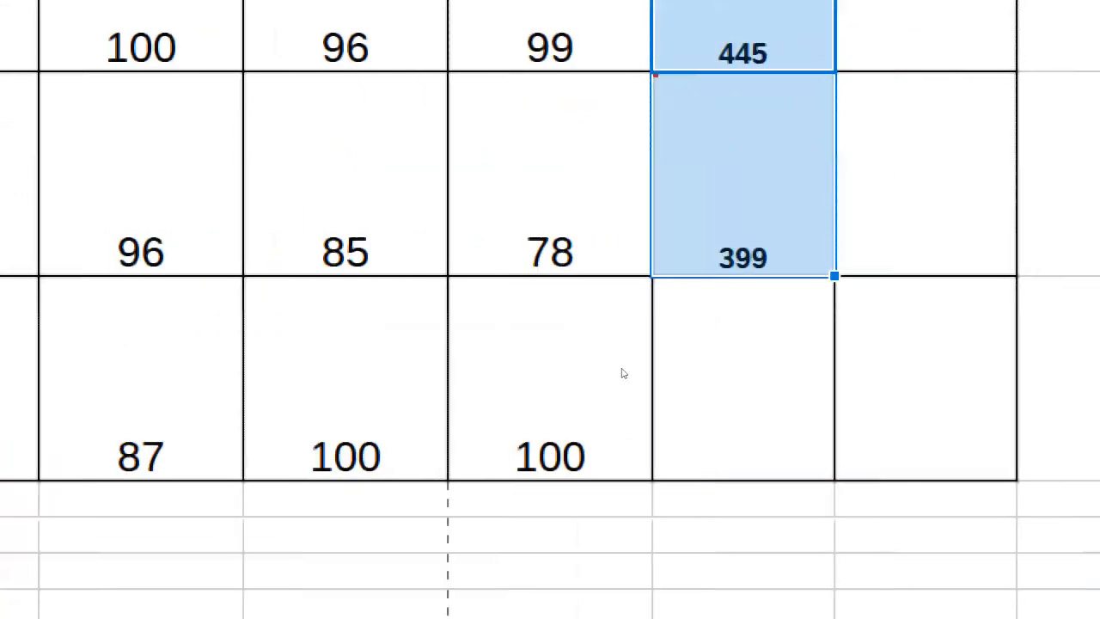
left_click_drag(558, 384, 555, 438)
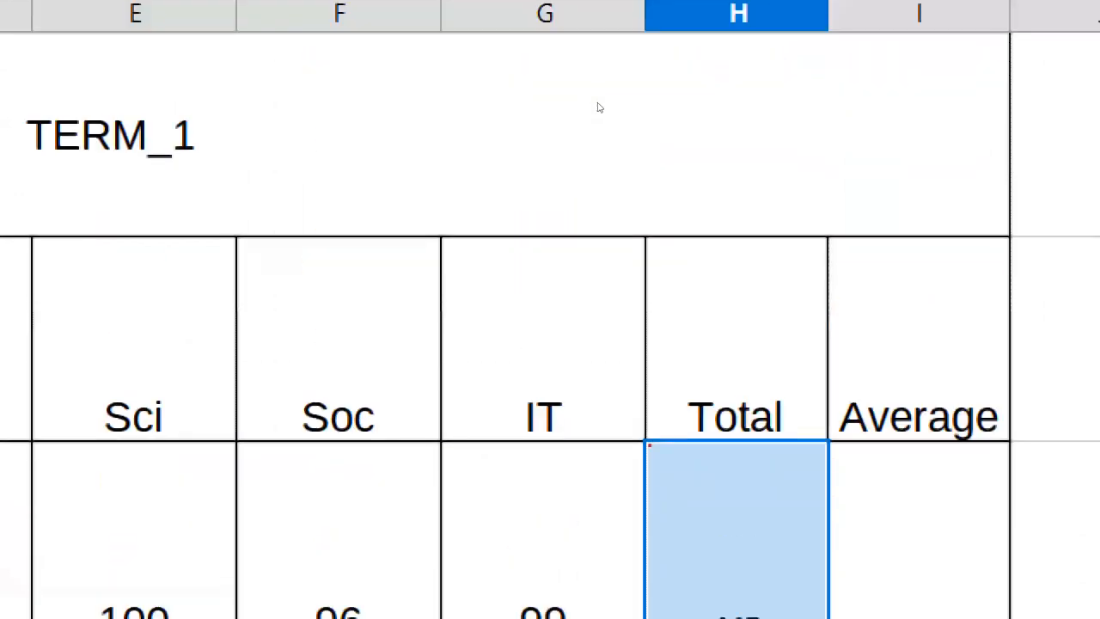
Enter =average(C3:G3) in I3 and fill it down to I5.
key("Right")
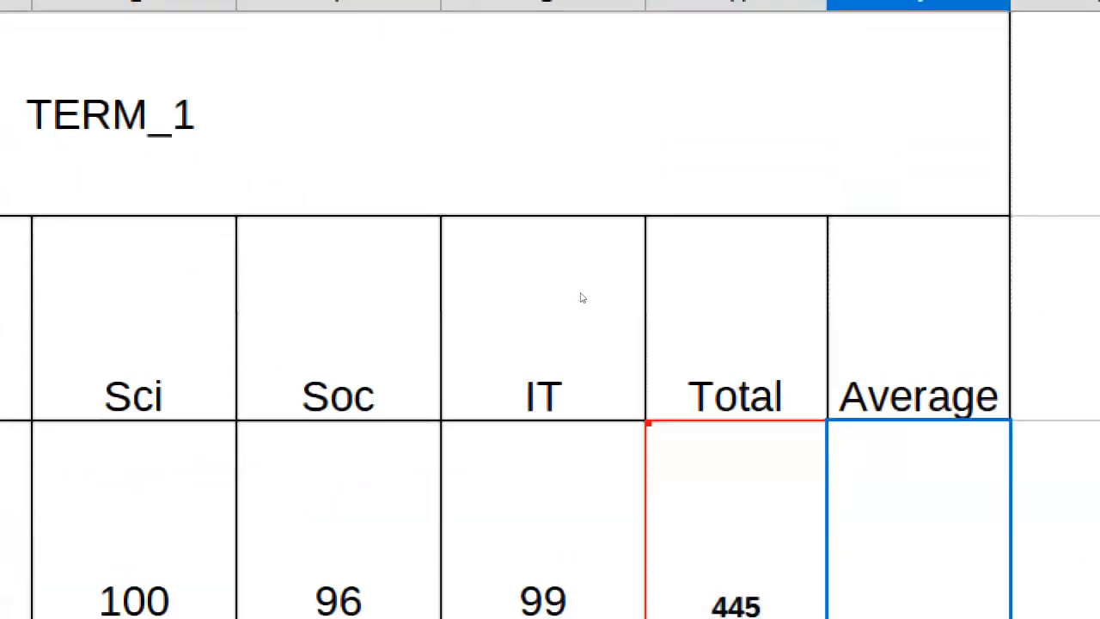
type("=s")
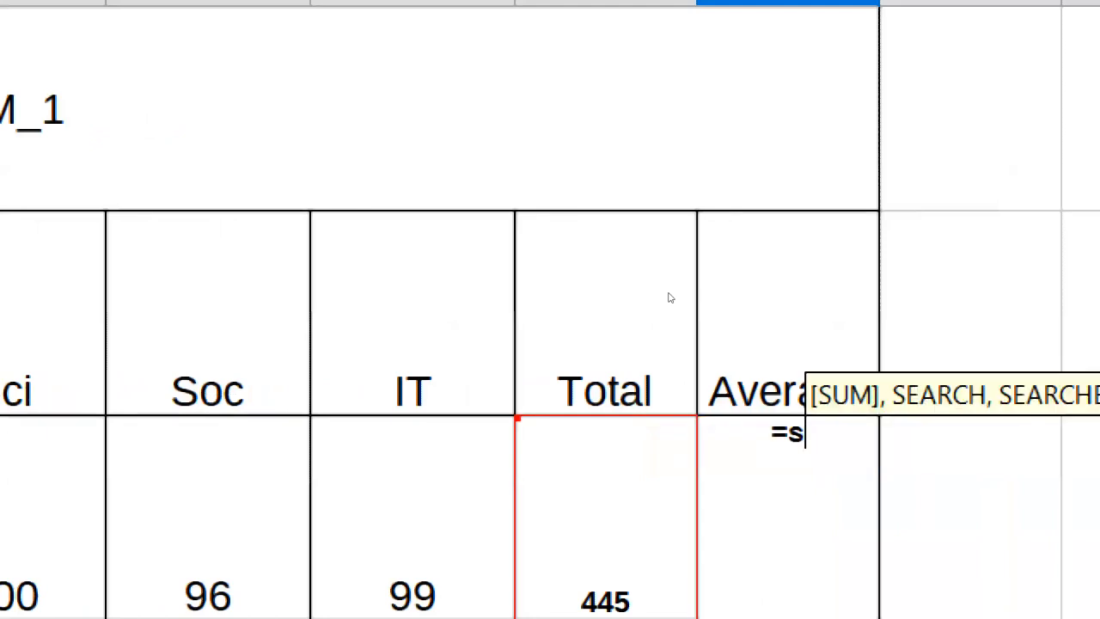
key("BackSpace")
type("average")
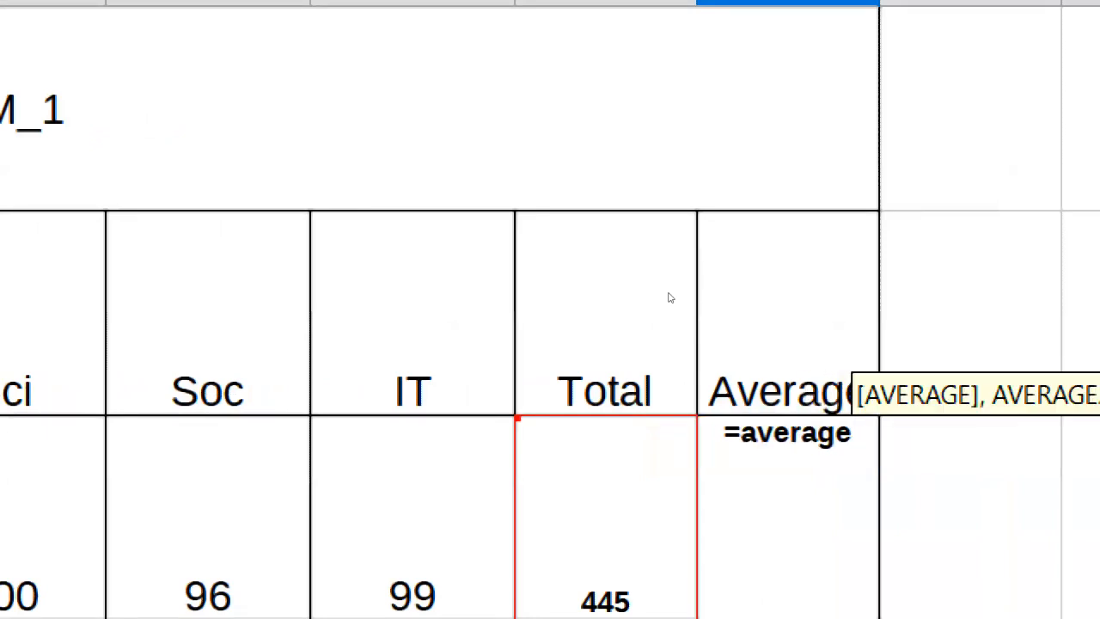
type("(")
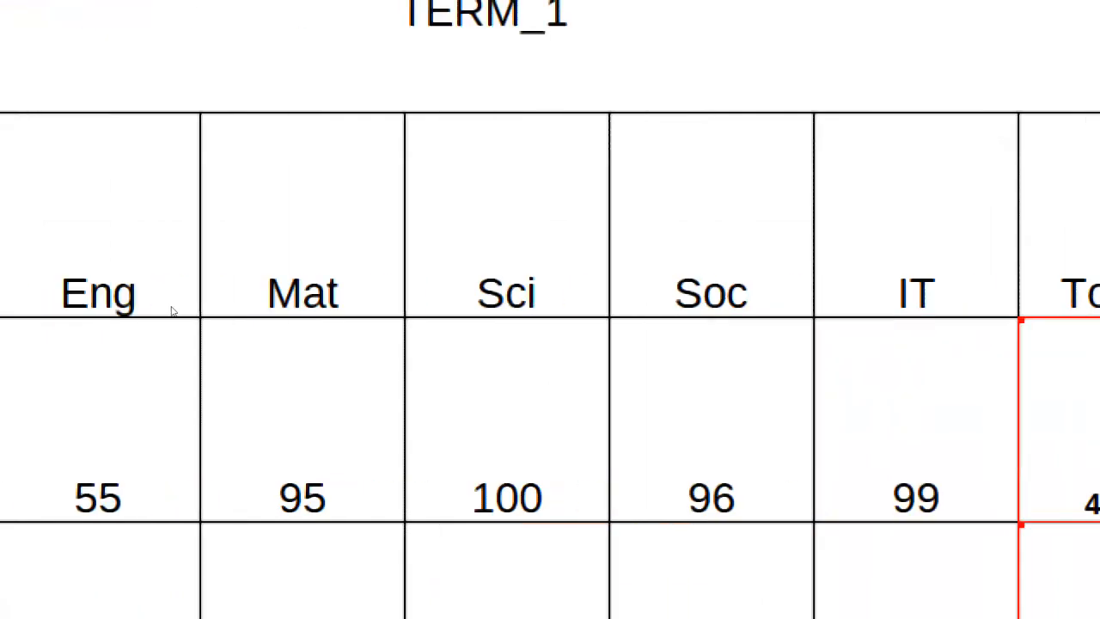
left_click_drag(384, 419, 1096, 421)
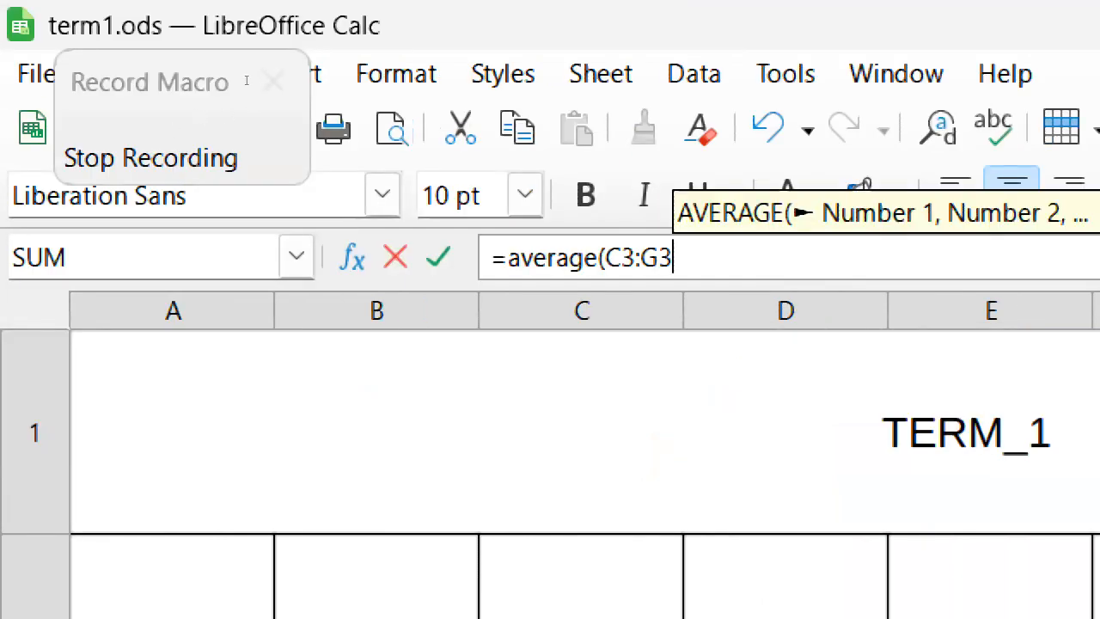
type(")")
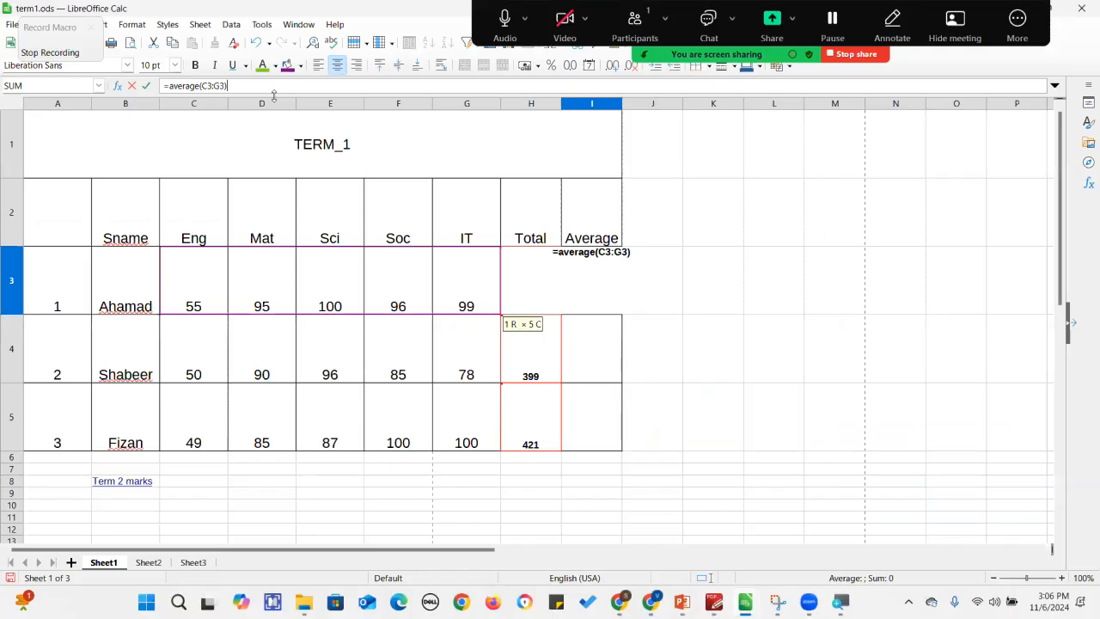
key("Return")
left_click(598, 280)
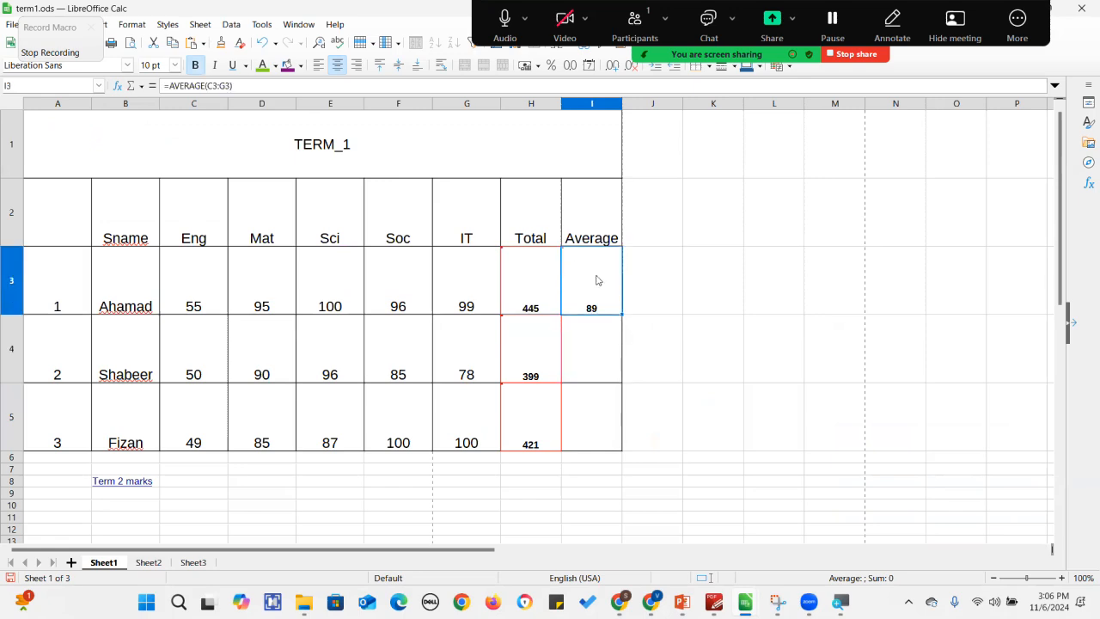
left_click_drag(622, 315, 626, 438)
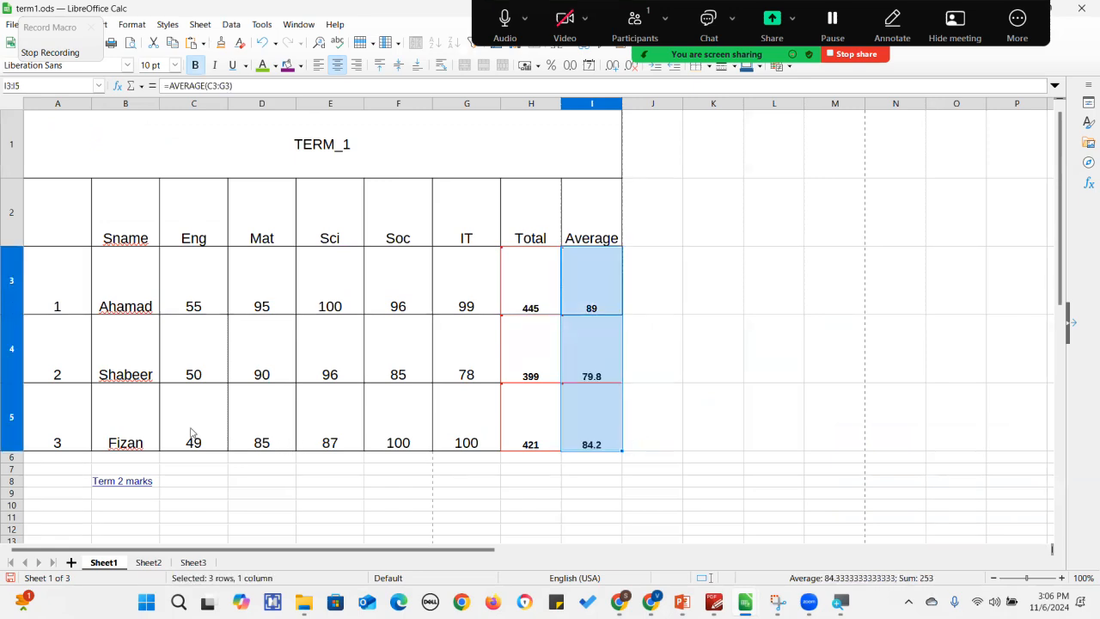
Stop recording and save the macro as macro_term in the grade_10 module.
left_click(39, 52)
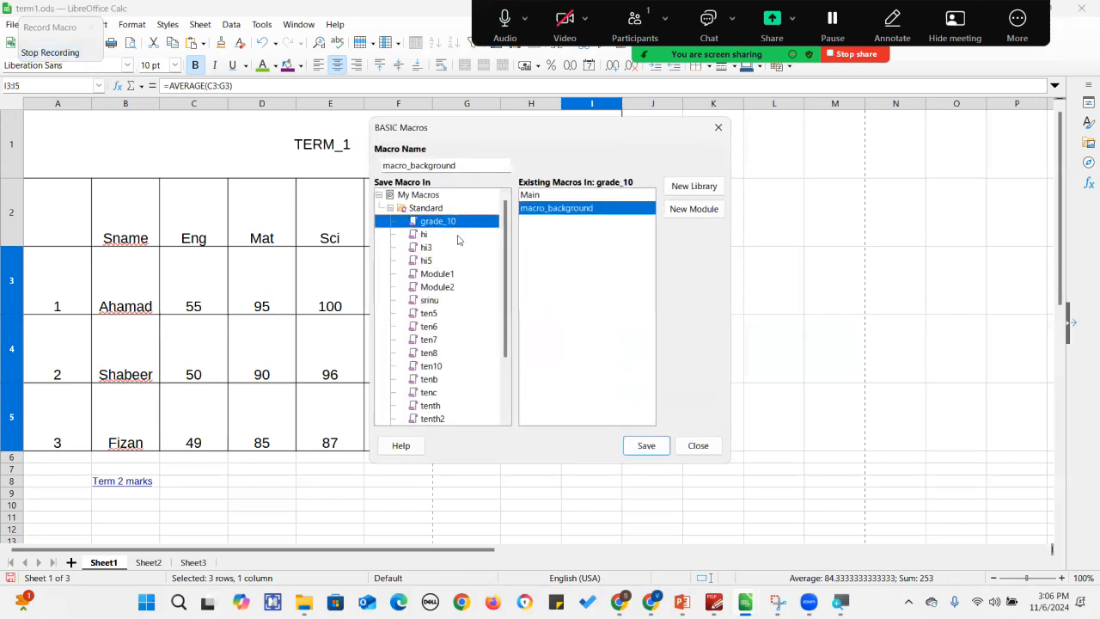
left_click(469, 161)
key("BackSpace")
key("BackSpace")
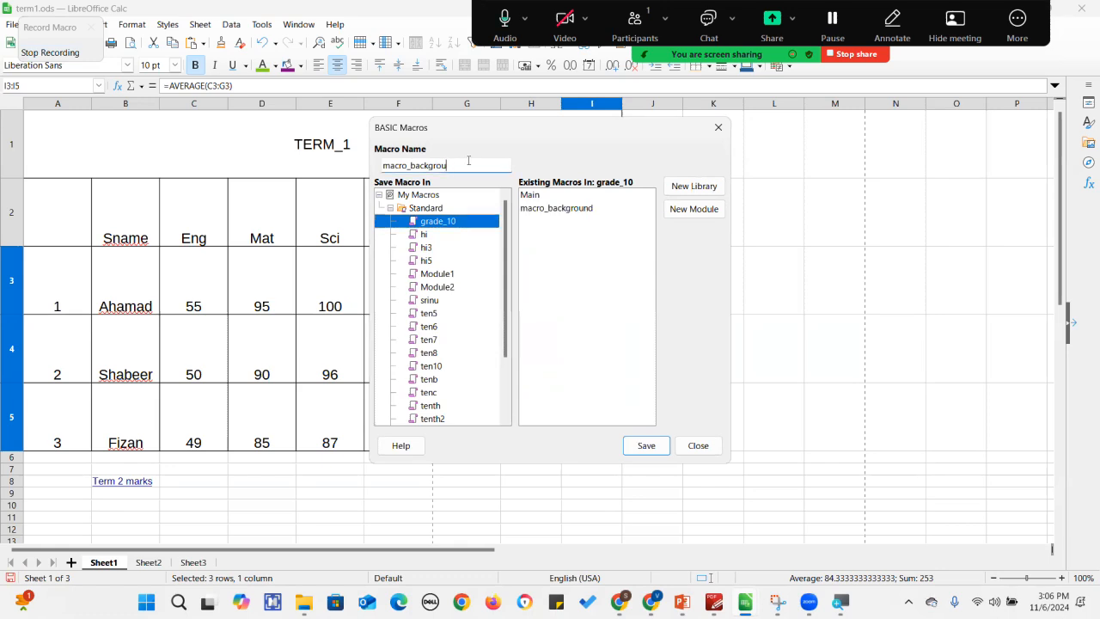
key("BackSpace")
key("BackSpace")
key("BackSpace")
key("BackSpace")
key("BackSpace")
key("BackSpace")
type("te")
left_click(647, 445)
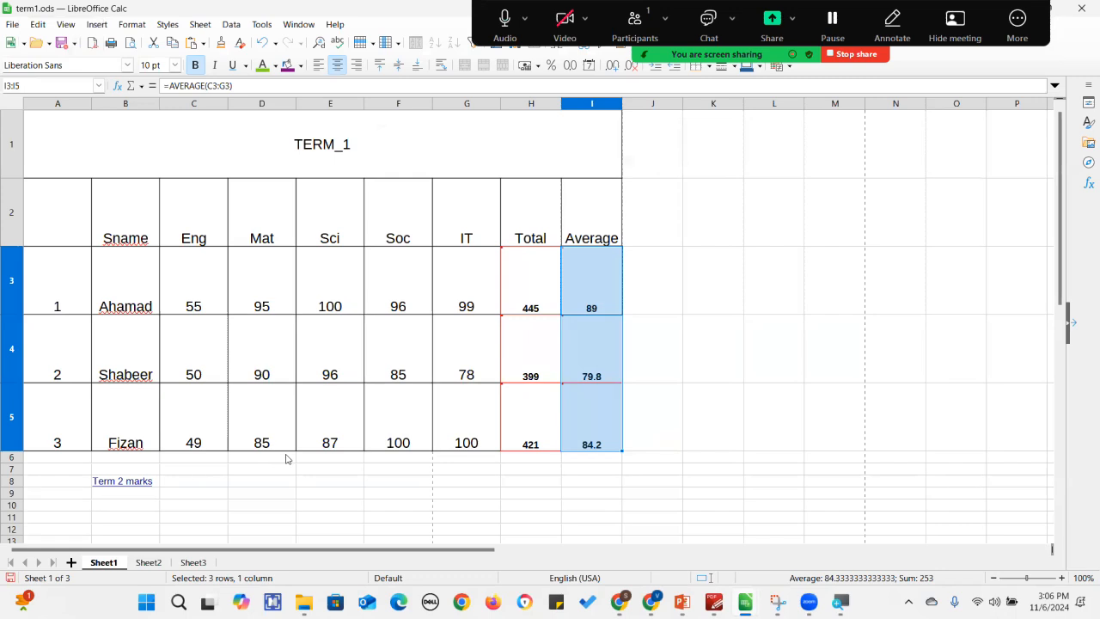
On Sheet3, enter the first student's marks 78, 79, 80 and 90 in C3 to F3.
left_click(194, 562)
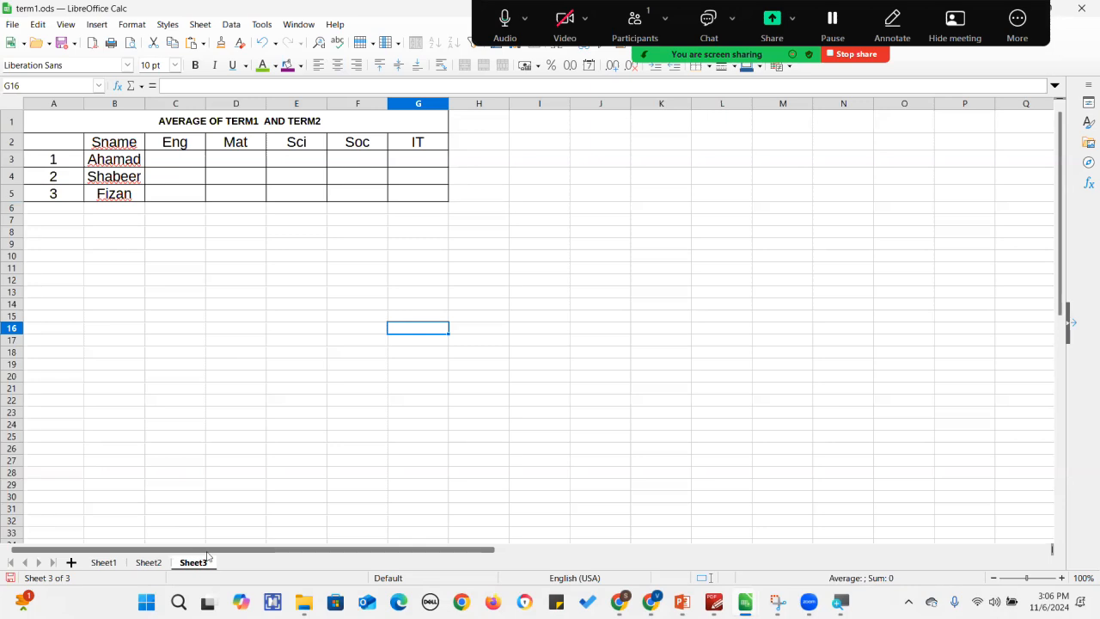
left_click(188, 164)
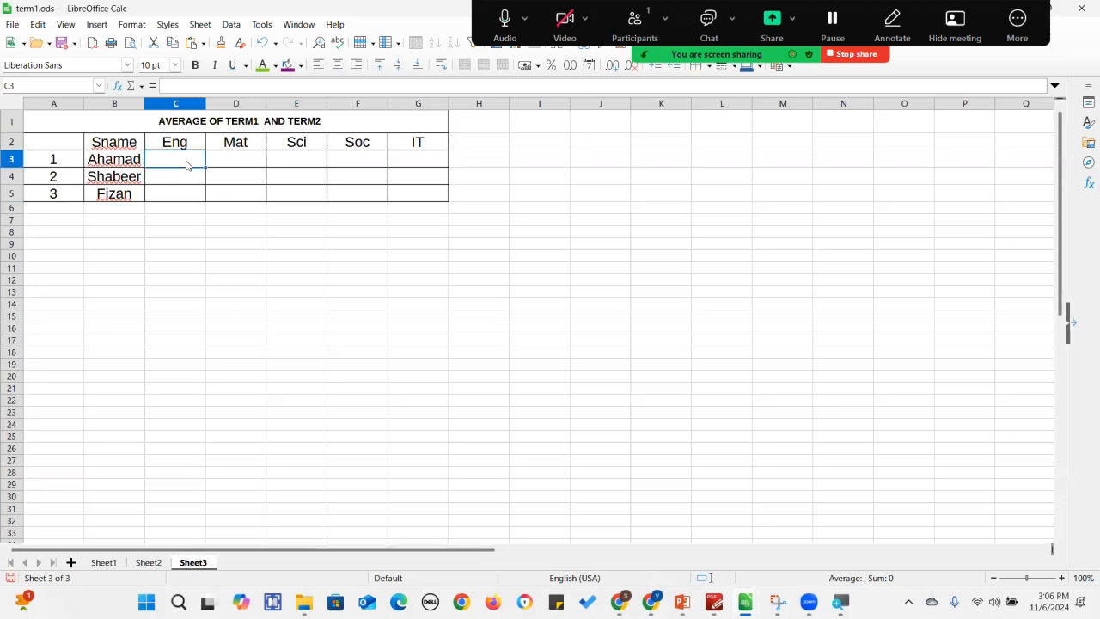
type("78")
key("Tab")
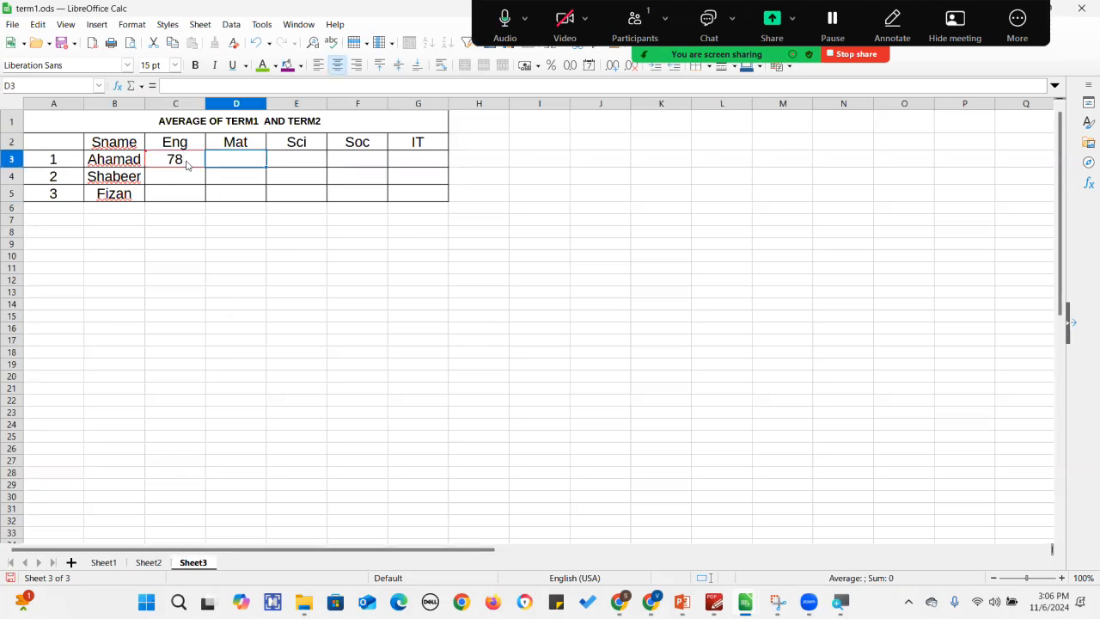
type("79")
key("Tab")
type("80")
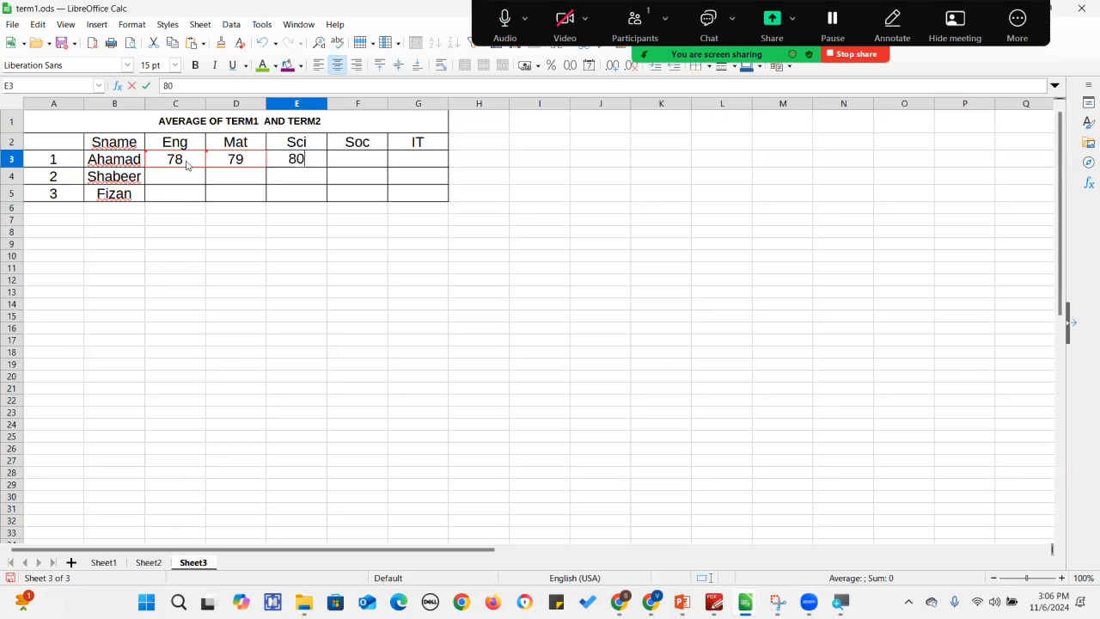
key("Tab")
type("90")
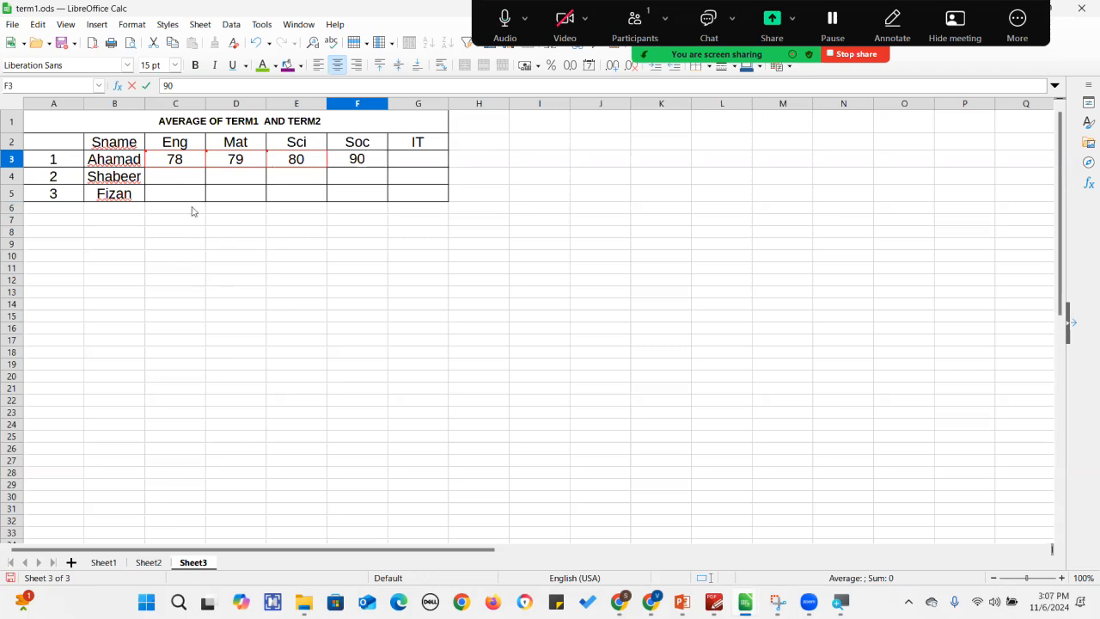
On Sheet2, select H3 and run the macro_term macro from the grade_10 library.
left_click(153, 563)
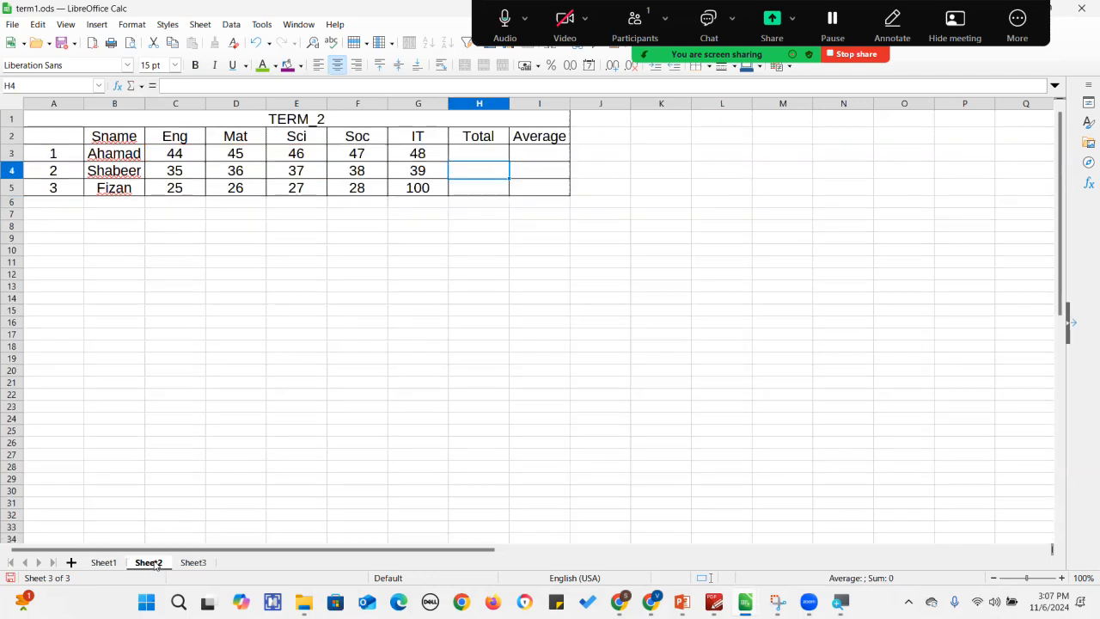
left_click(486, 146)
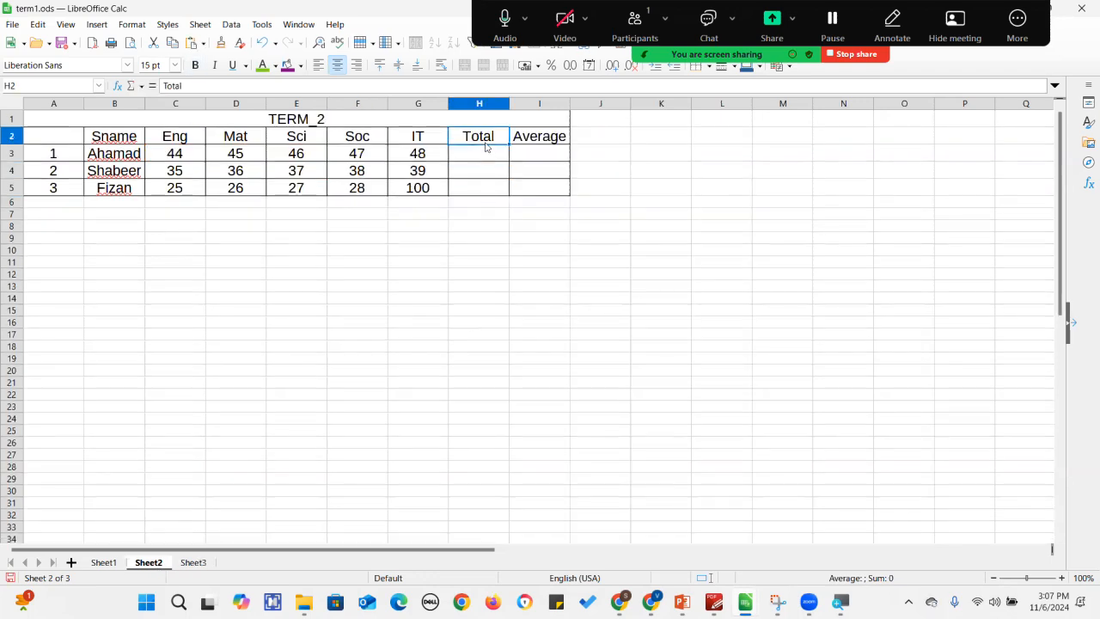
left_click(492, 156)
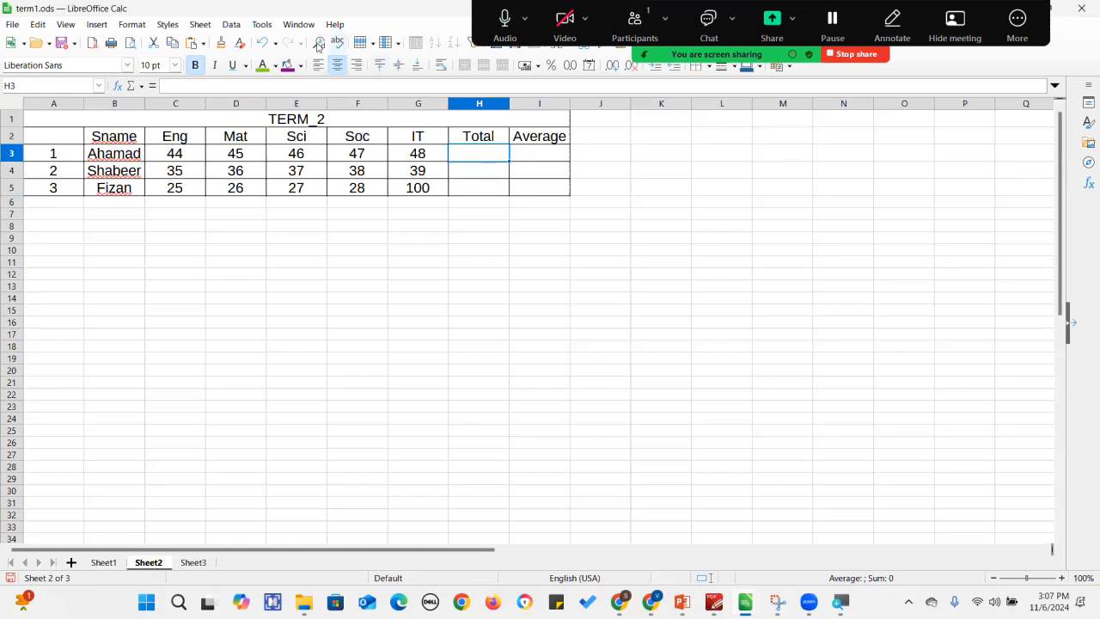
left_click(263, 26)
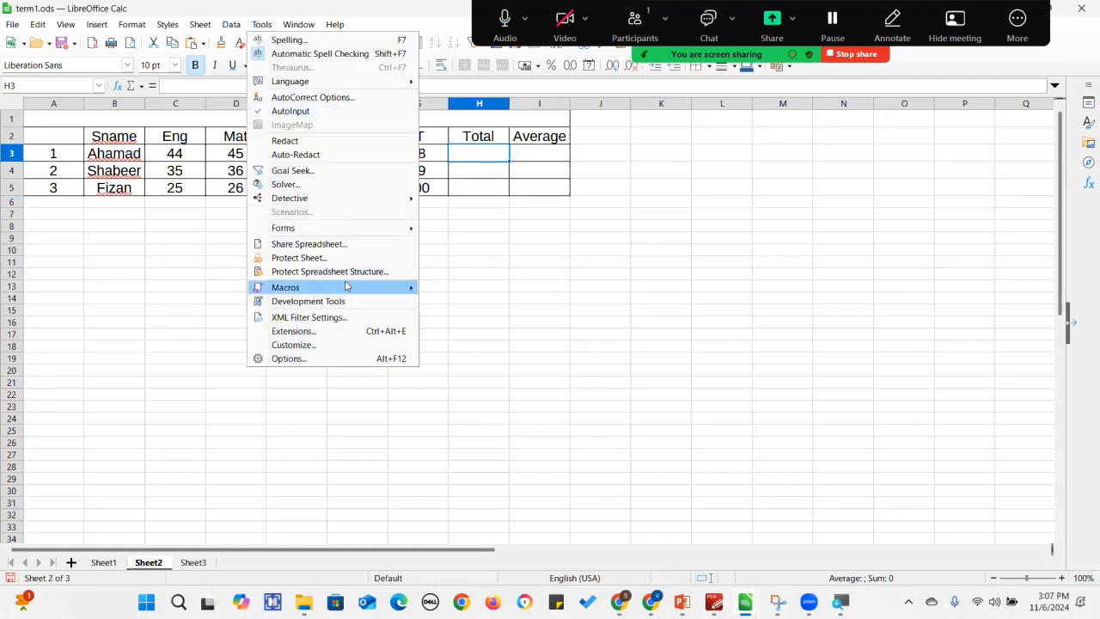
mouse_move(360, 289)
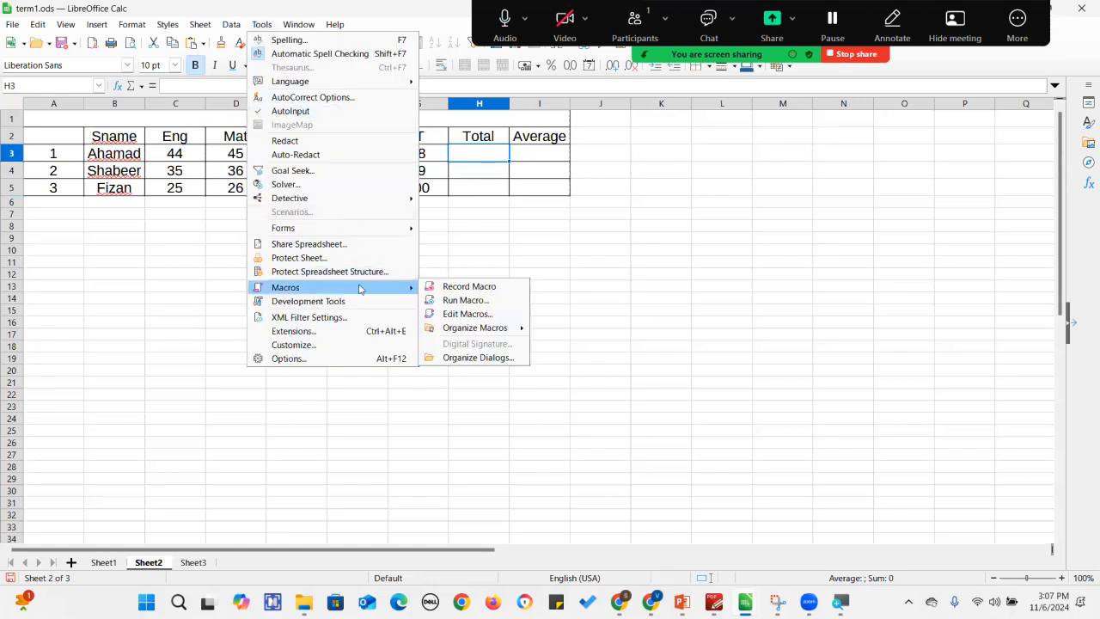
left_click(465, 300)
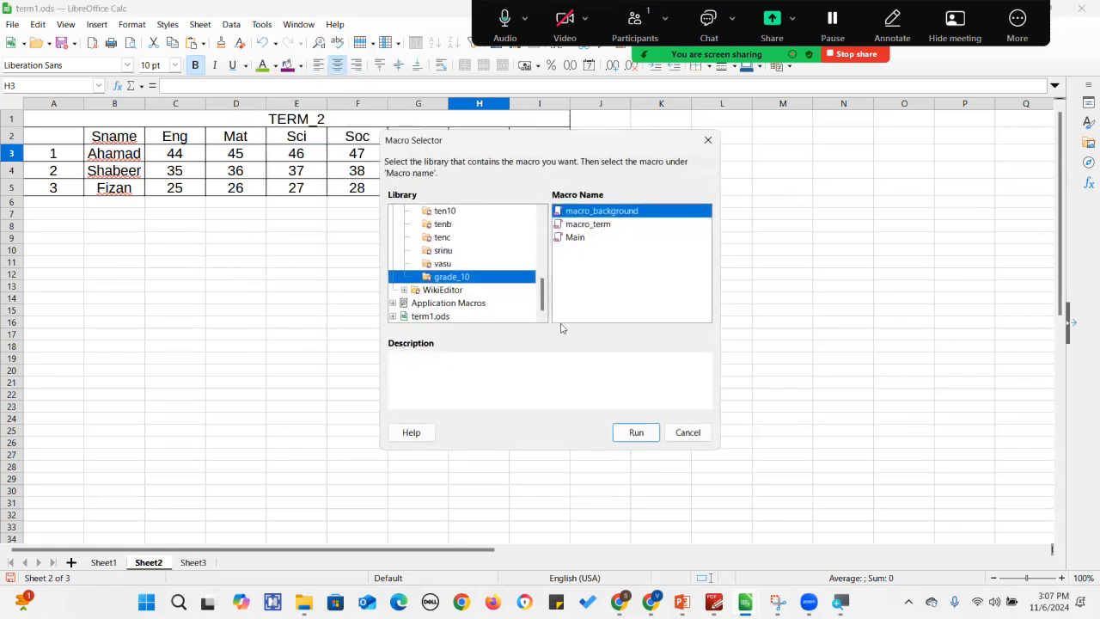
left_click(606, 226)
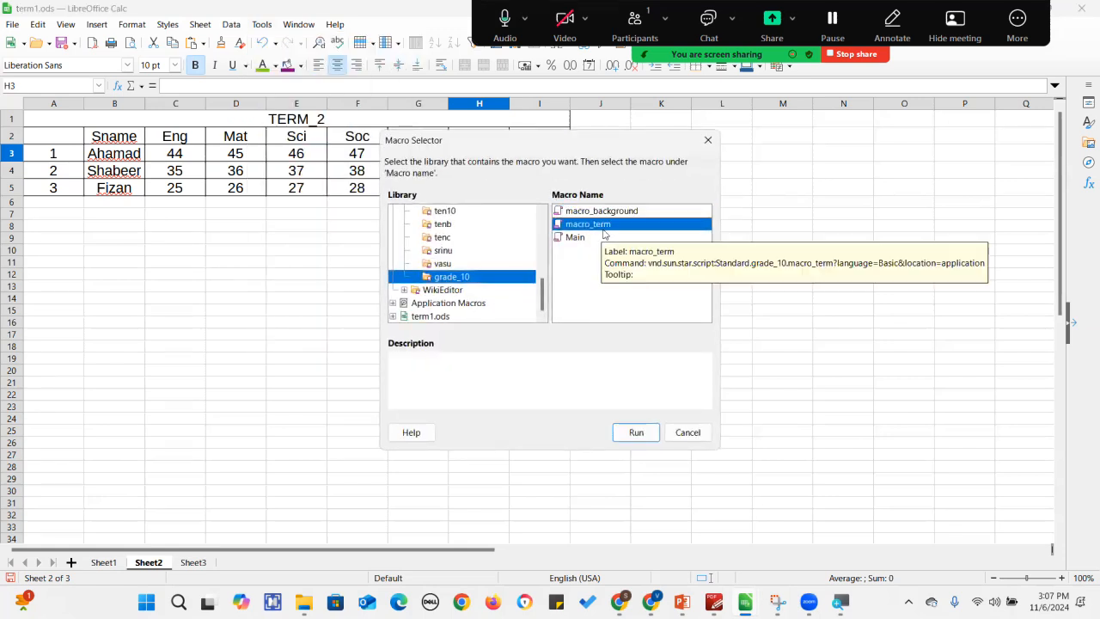
left_click(637, 432)
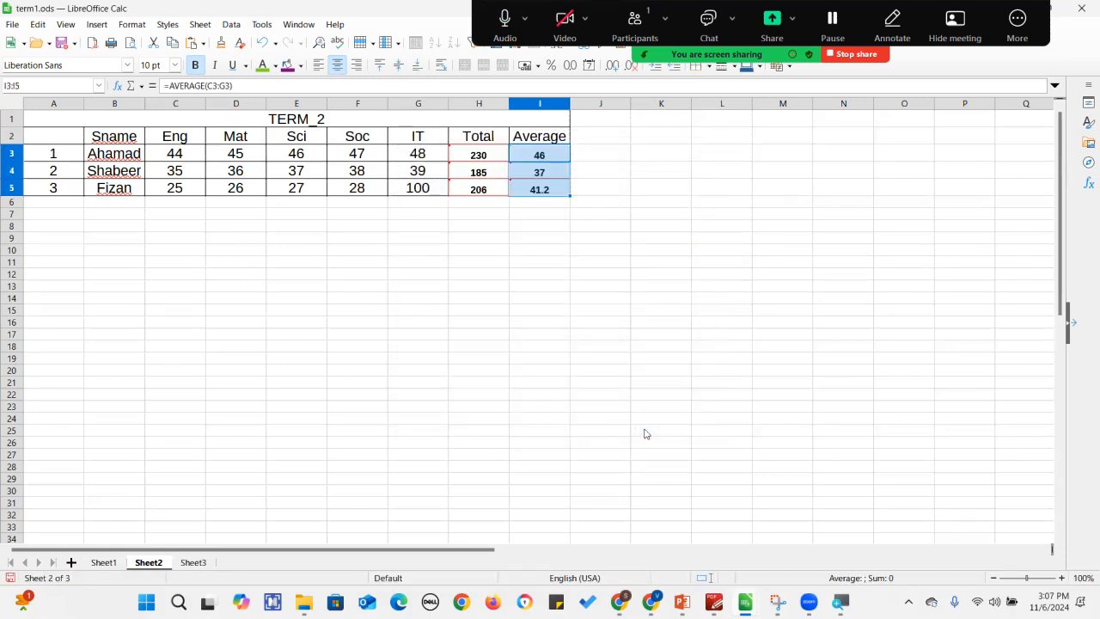
Inspect the calculated Total and Average cells on Sheet2.
left_click(675, 314)
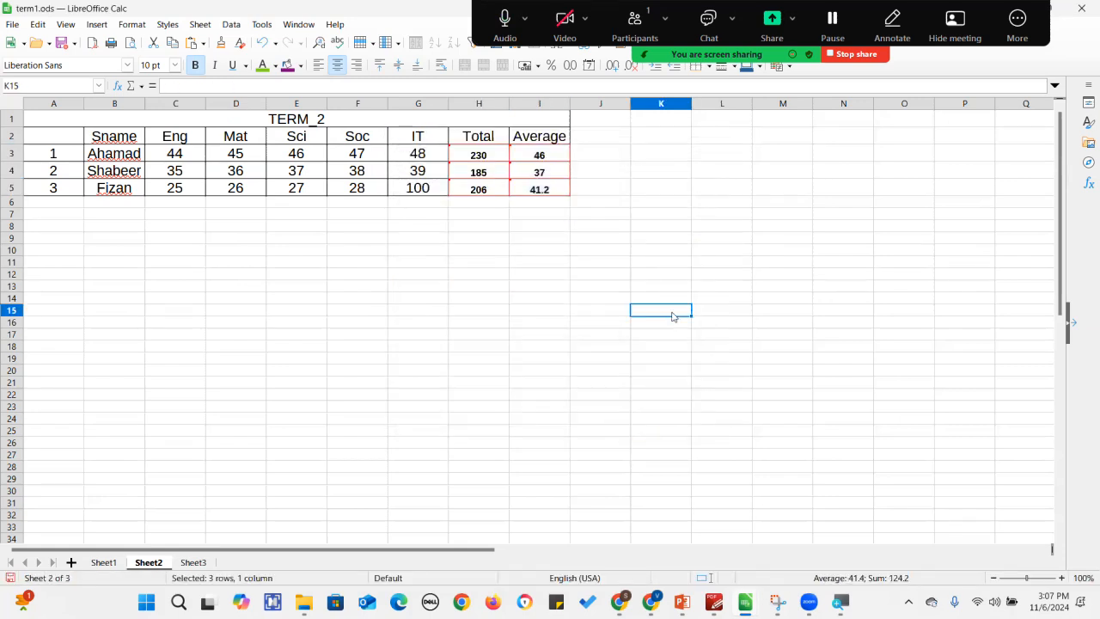
left_click(491, 156)
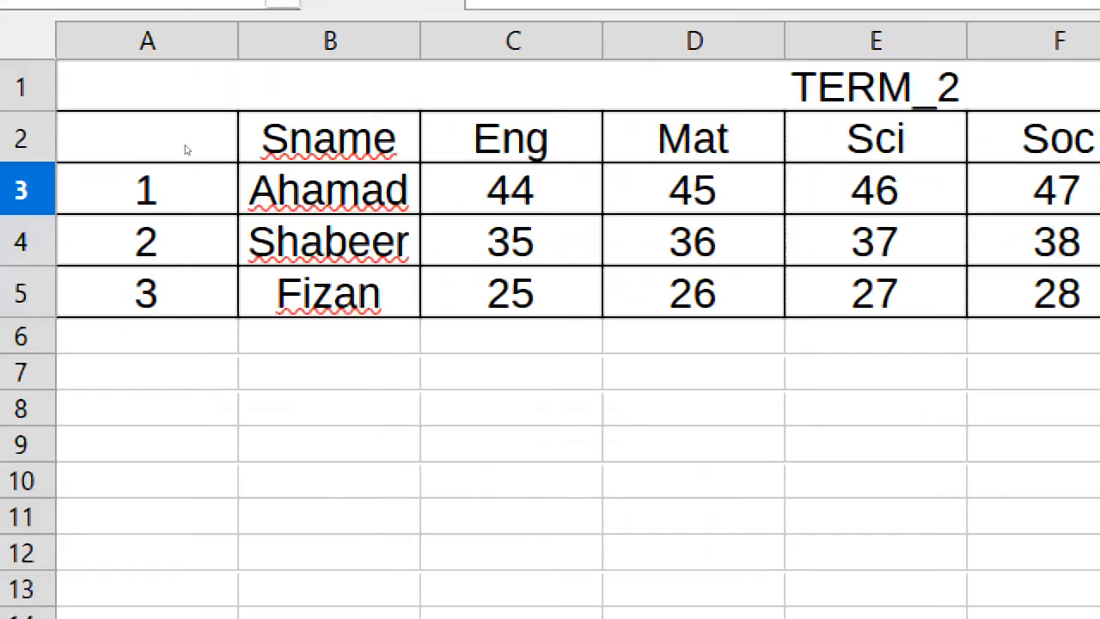
key("Right")
key("Right")
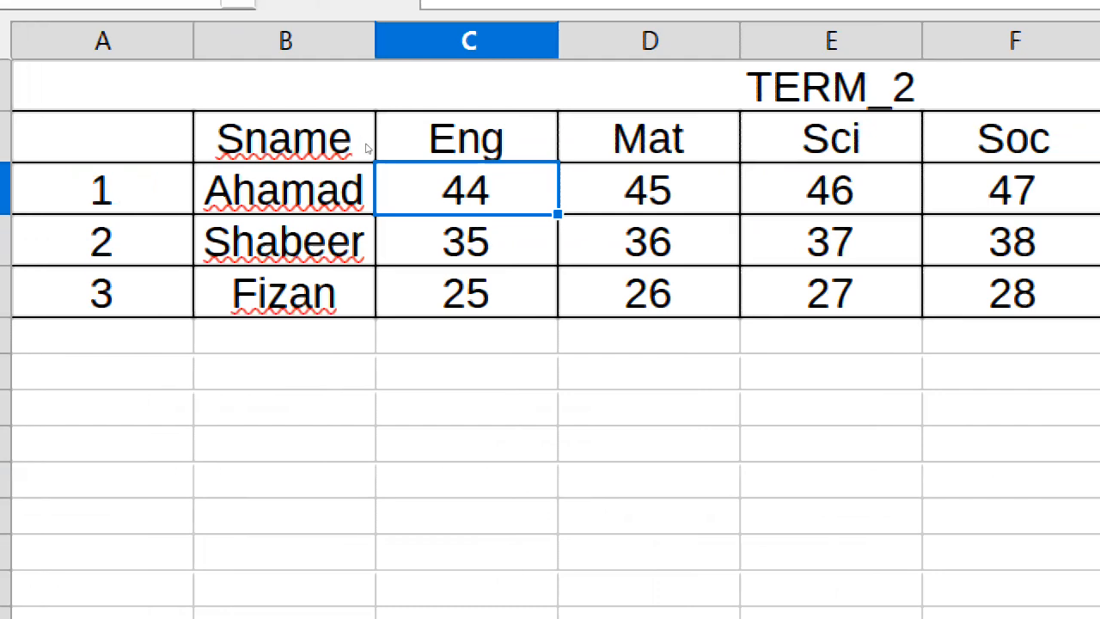
key("Right")
key("Right")
key("Right")
key("Right")
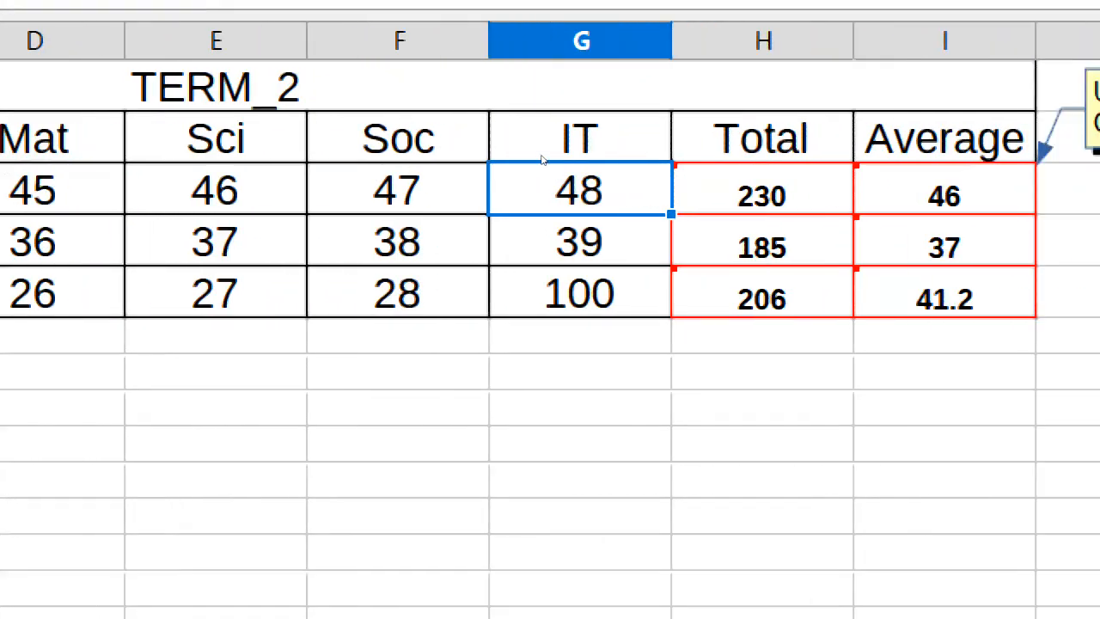
key("Right")
key("Right")
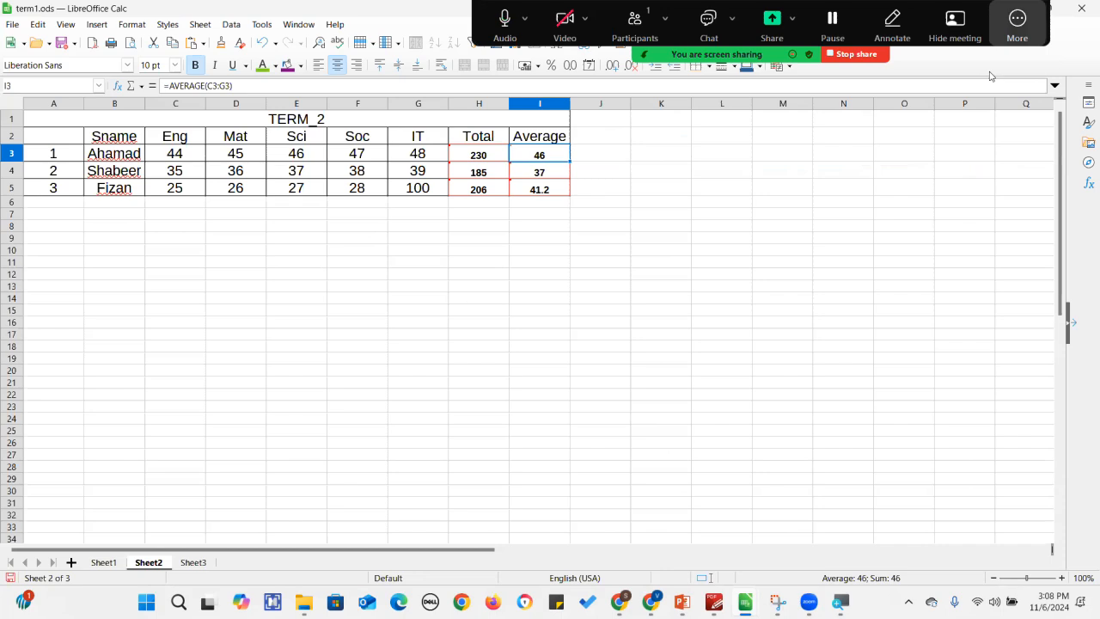
left_click(1016, 24)
mouse_move(1006, 85)
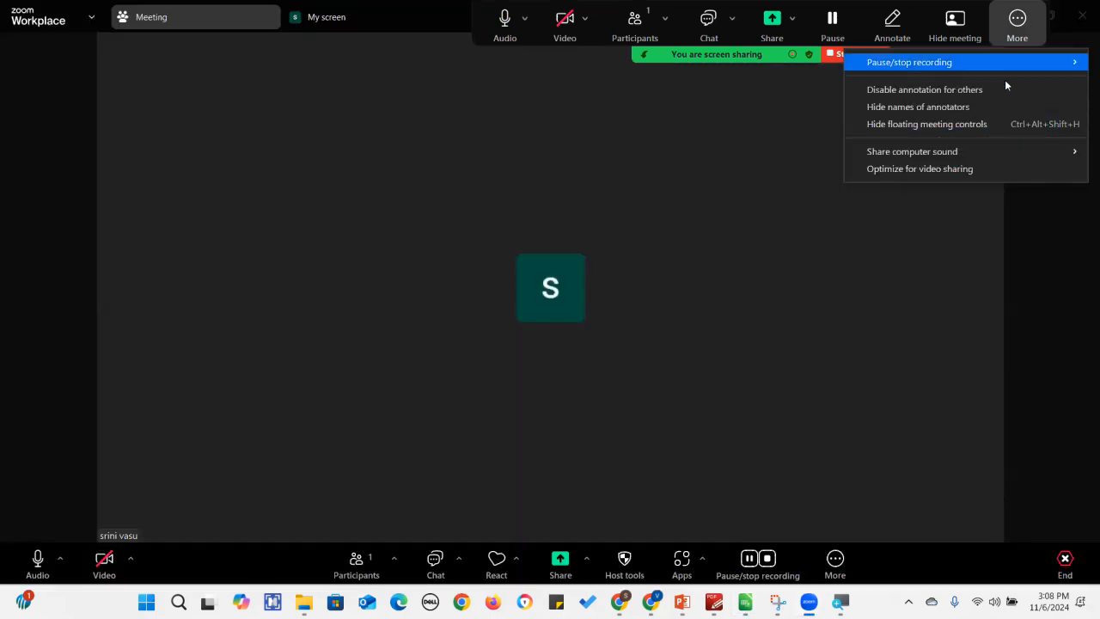
left_click(1007, 85)
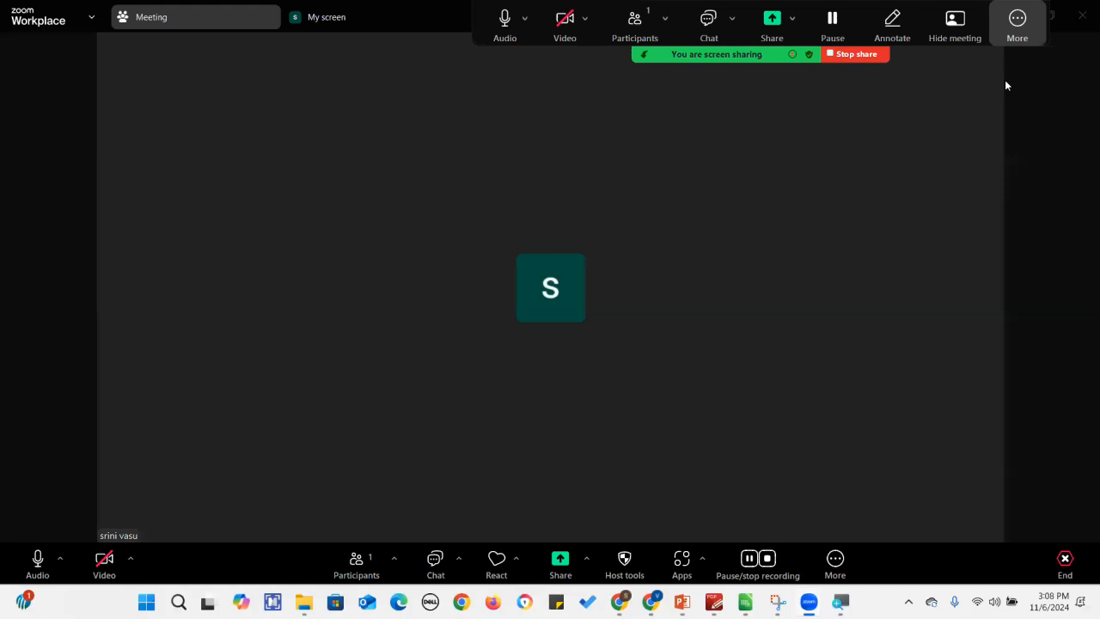
left_click(1017, 26)
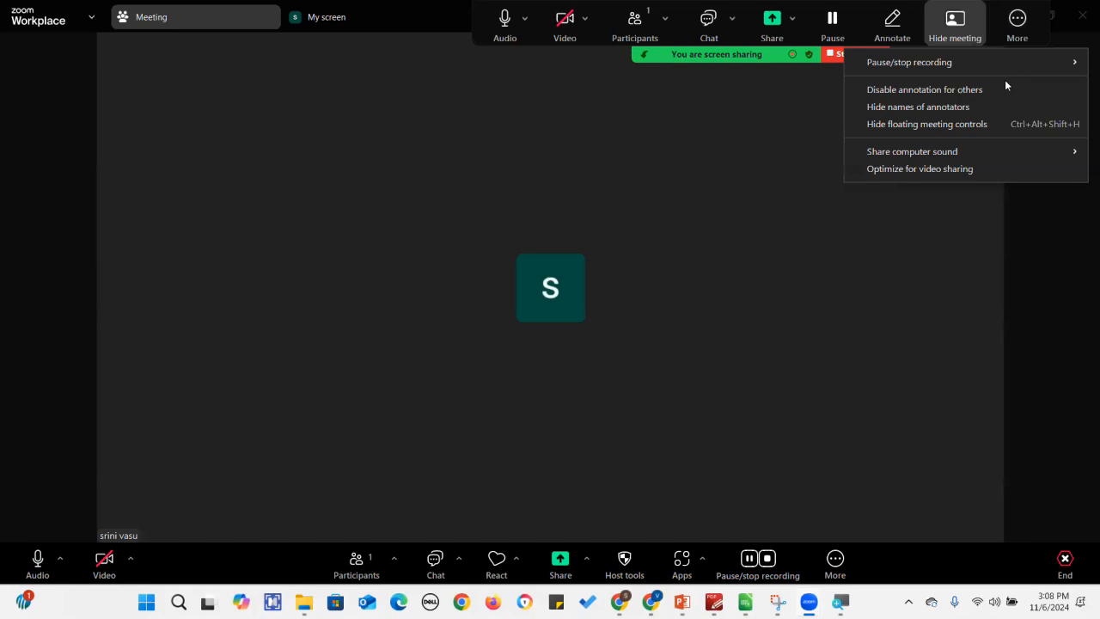
left_click(1017, 26)
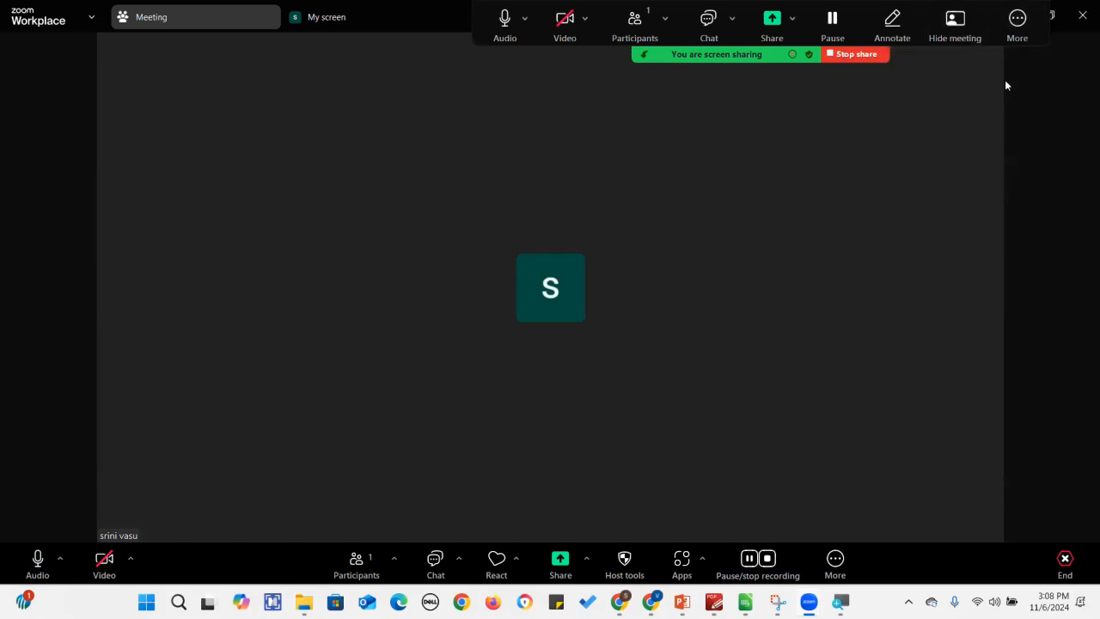